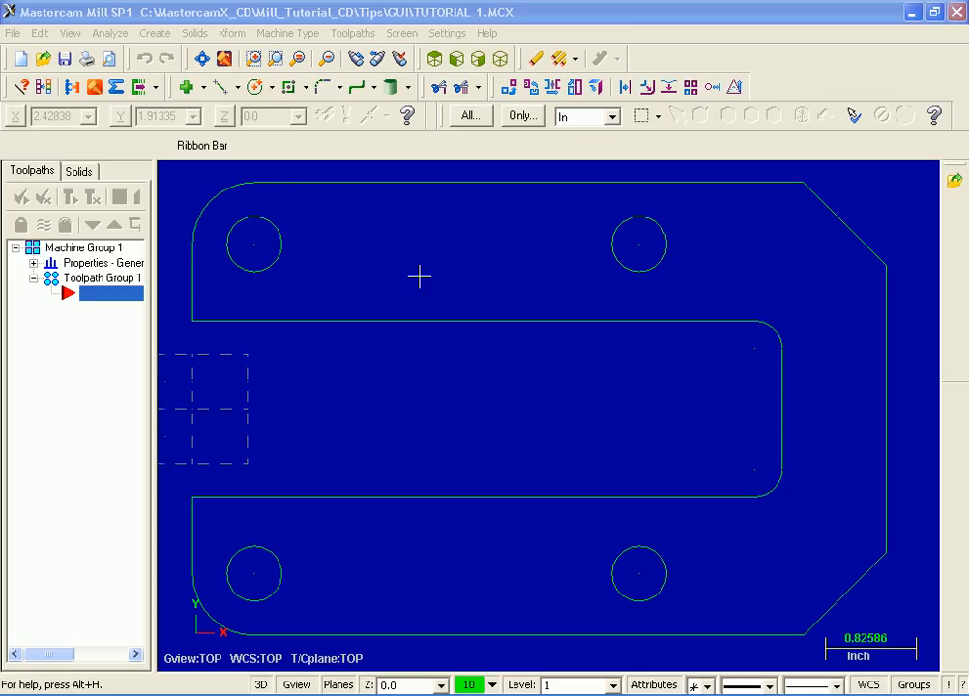
Repaint the graphics area
right_click(427, 222)
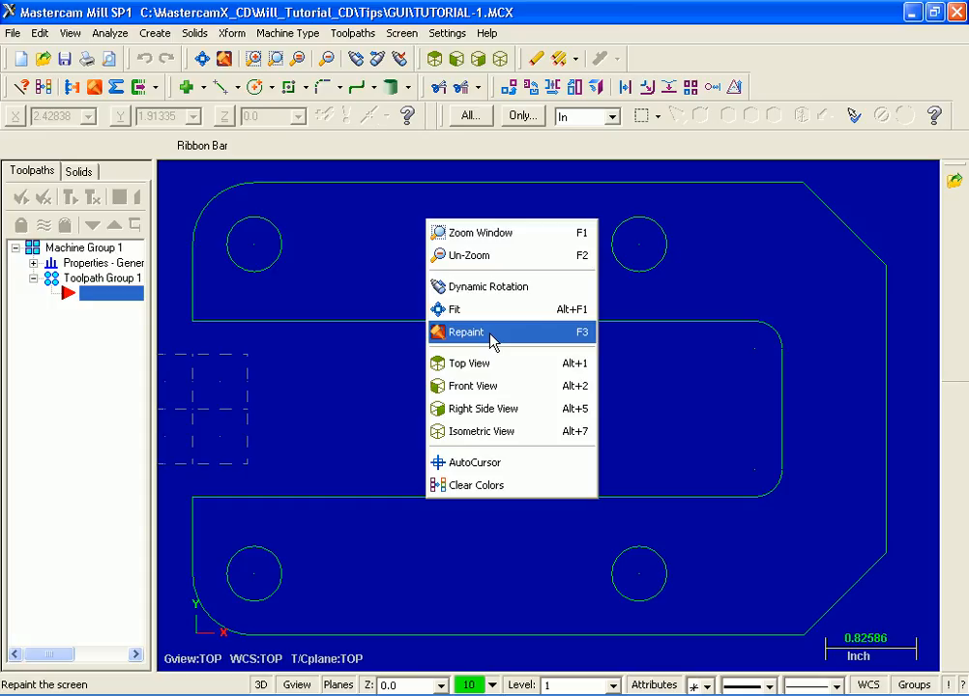
left_click(563, 337)
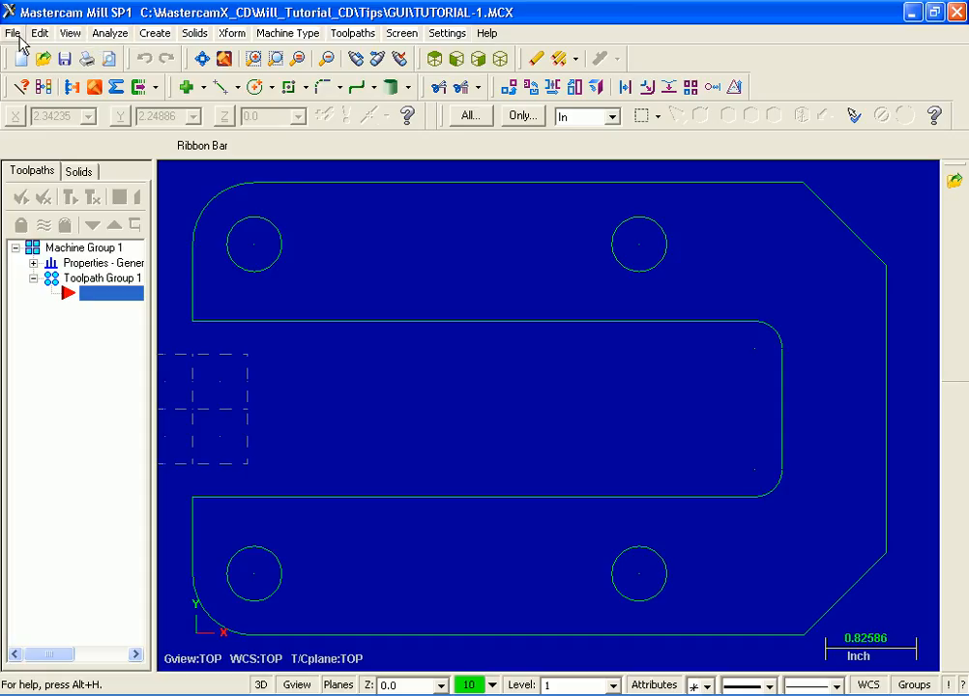
Review the file types available for opening a file, and cancel without opening anything
left_click(15, 33)
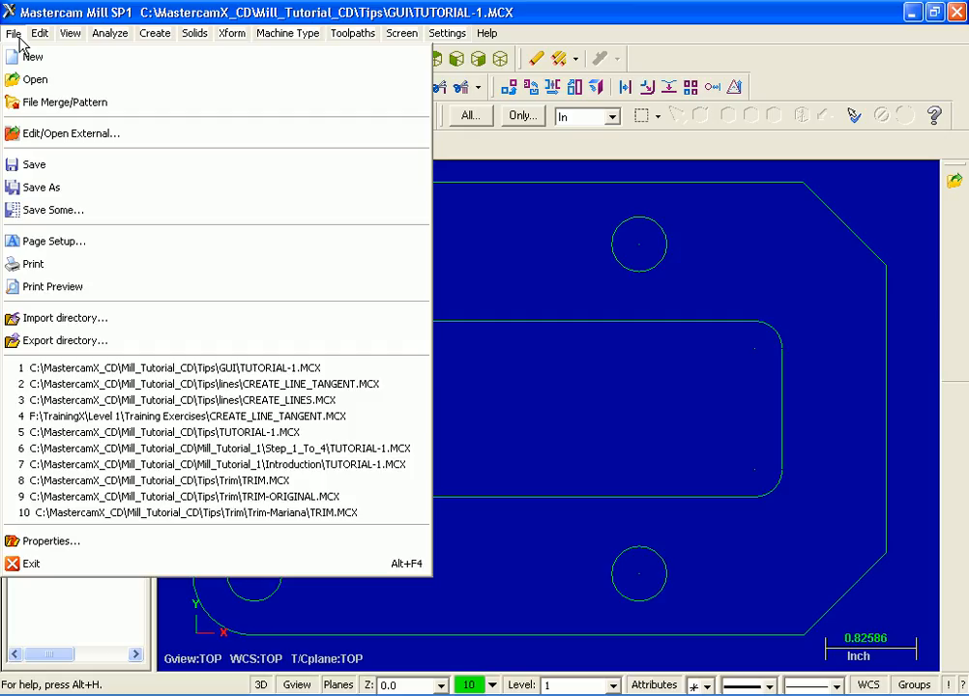
left_click(63, 88)
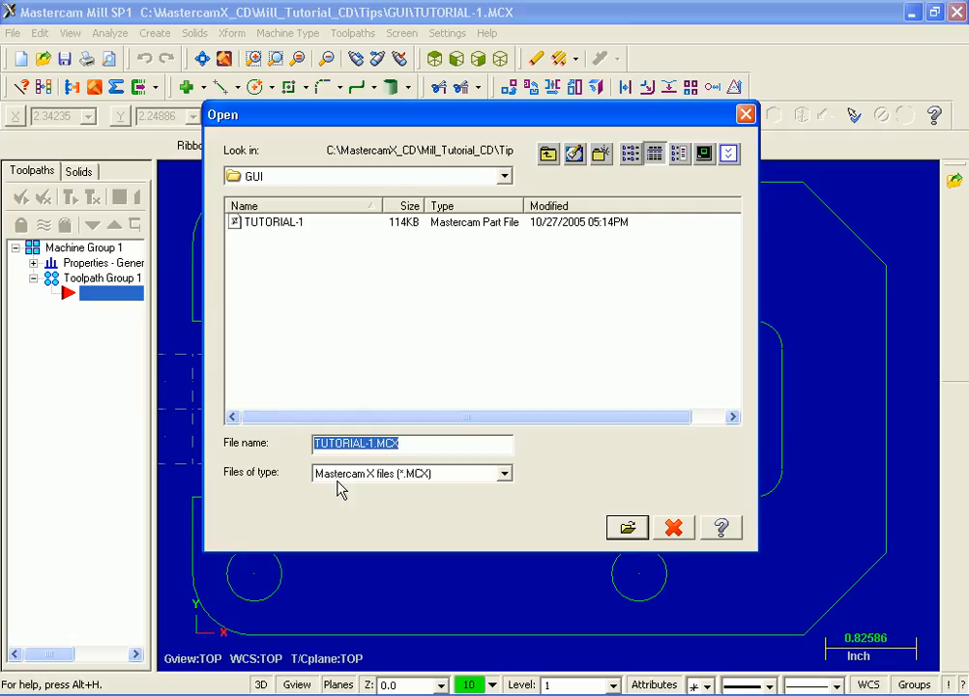
left_click(507, 480)
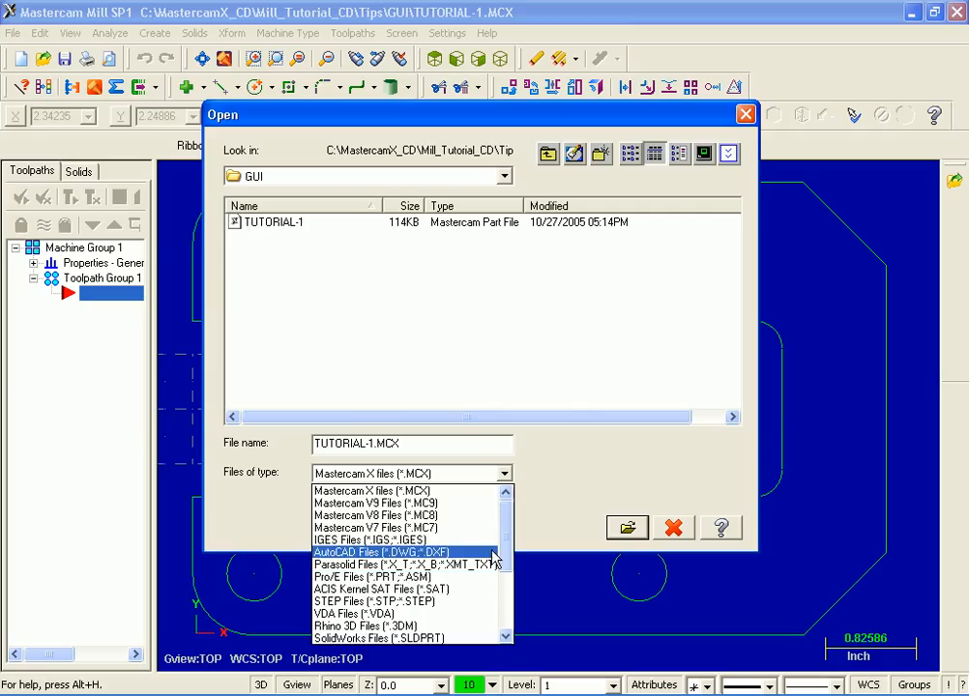
mouse_move(504, 522)
left_mouse_down()
mouse_move(502, 597)
mouse_move(503, 511)
left_mouse_up()
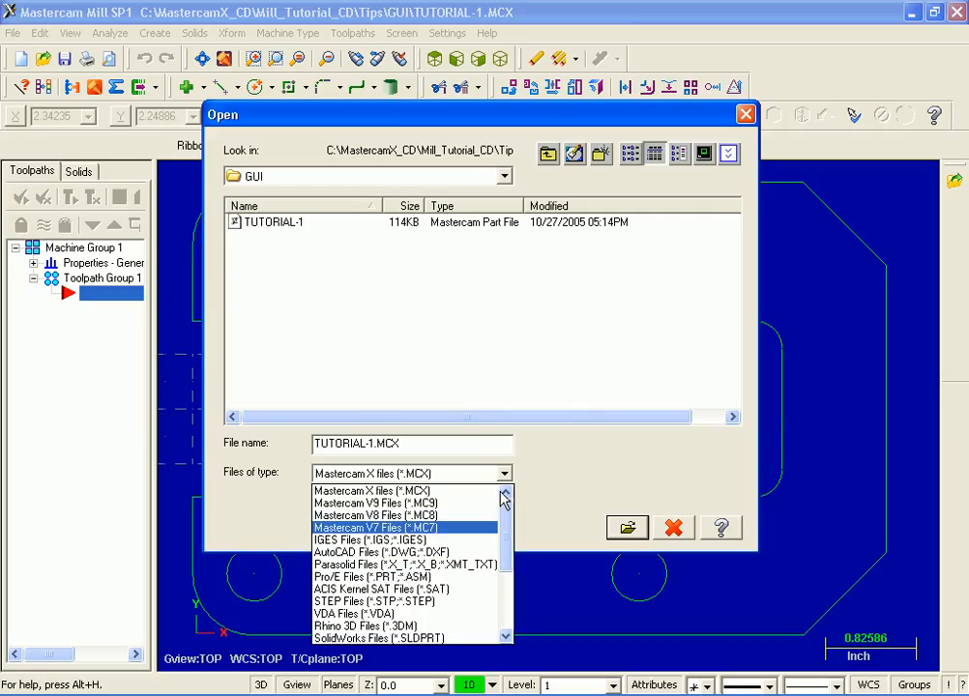
left_click(684, 529)
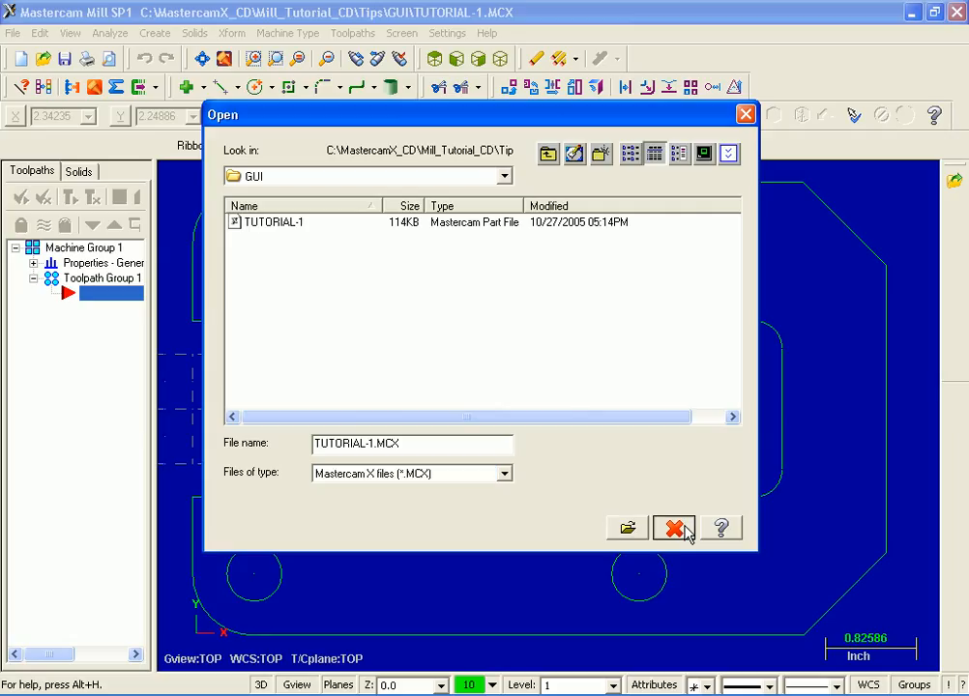
left_click(676, 528)
left_click(39, 32)
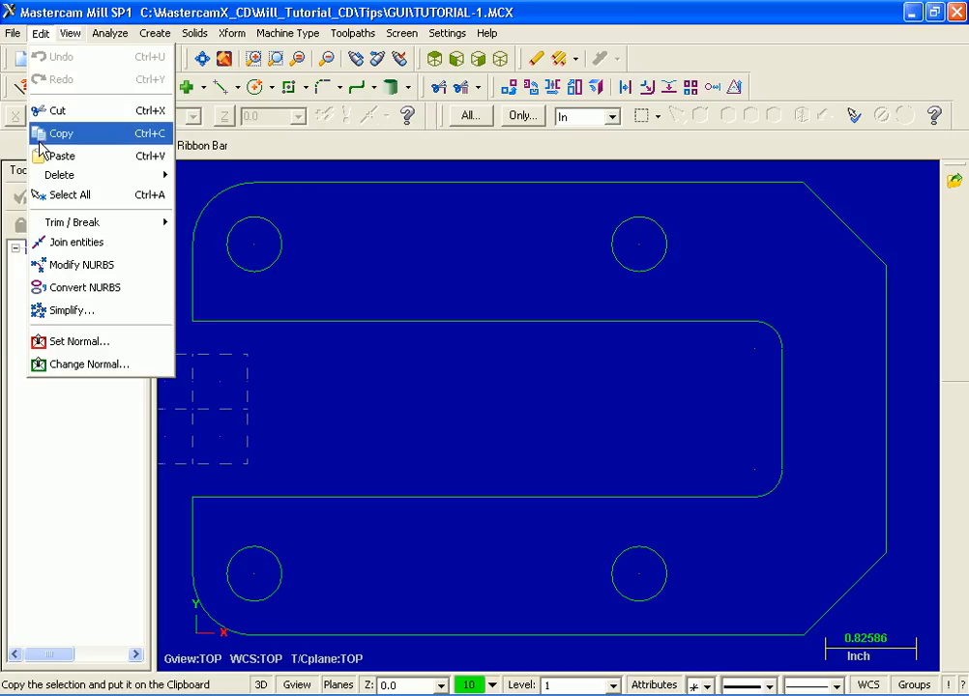
mouse_move(47, 224)
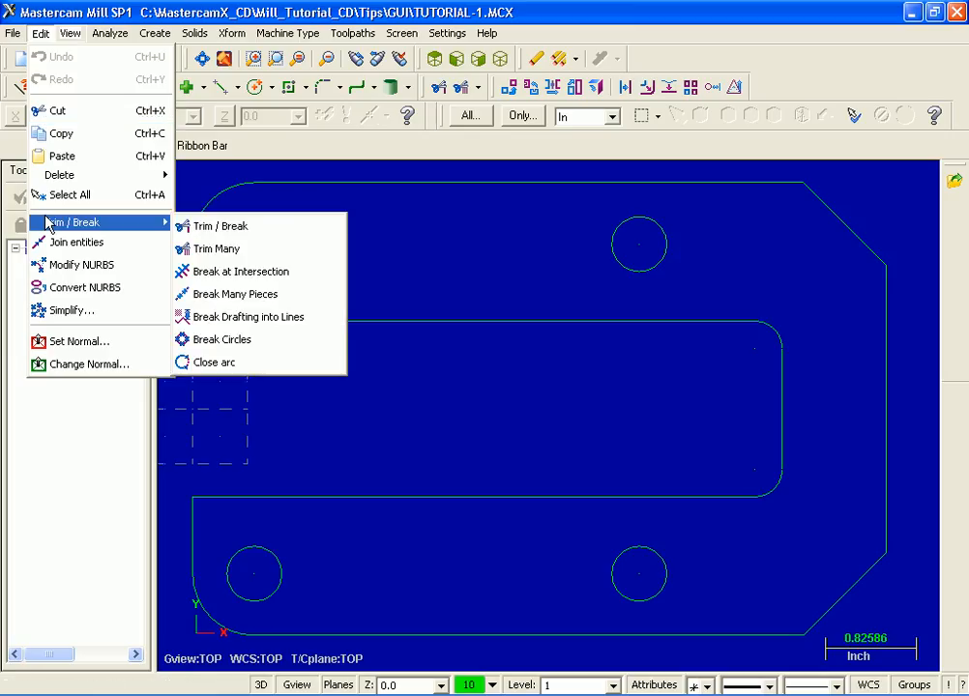
Hide the Operations Manager and show it again
mouse_move(72, 32)
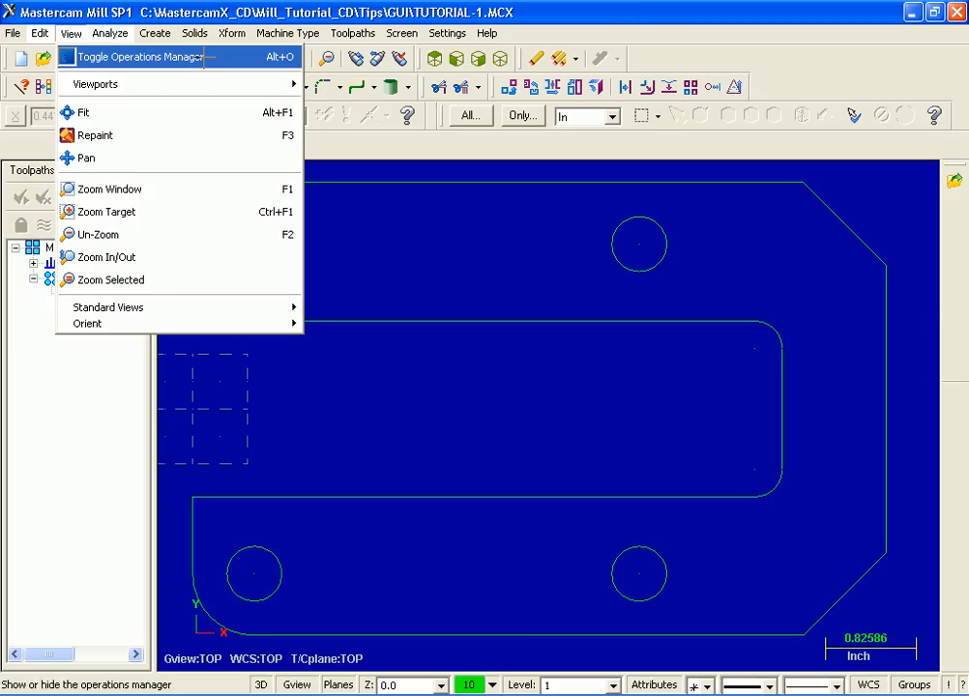
left_click(171, 56)
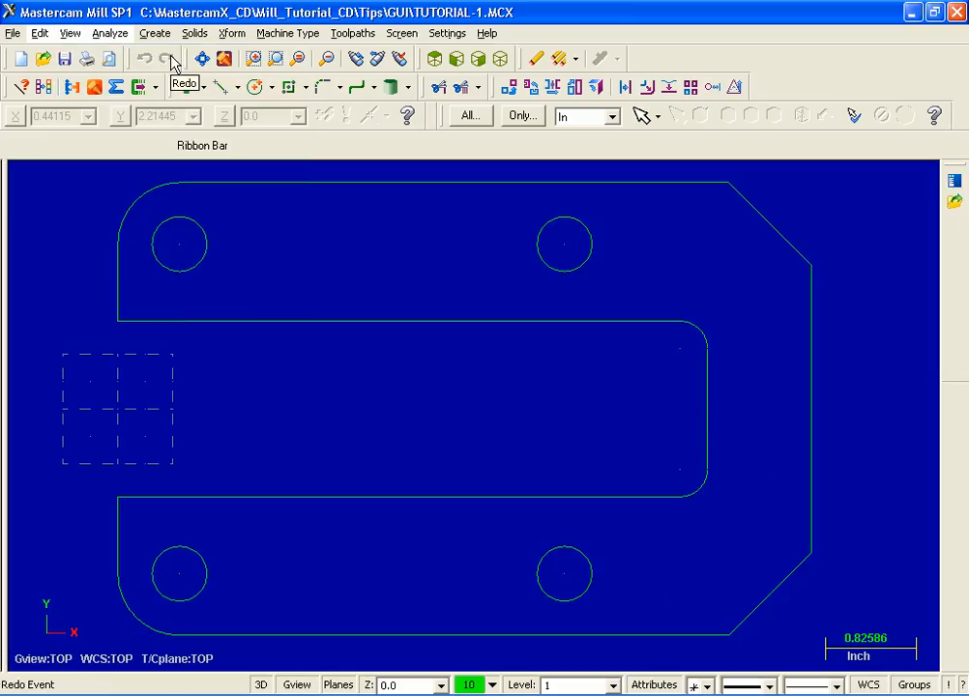
key("alt+o")
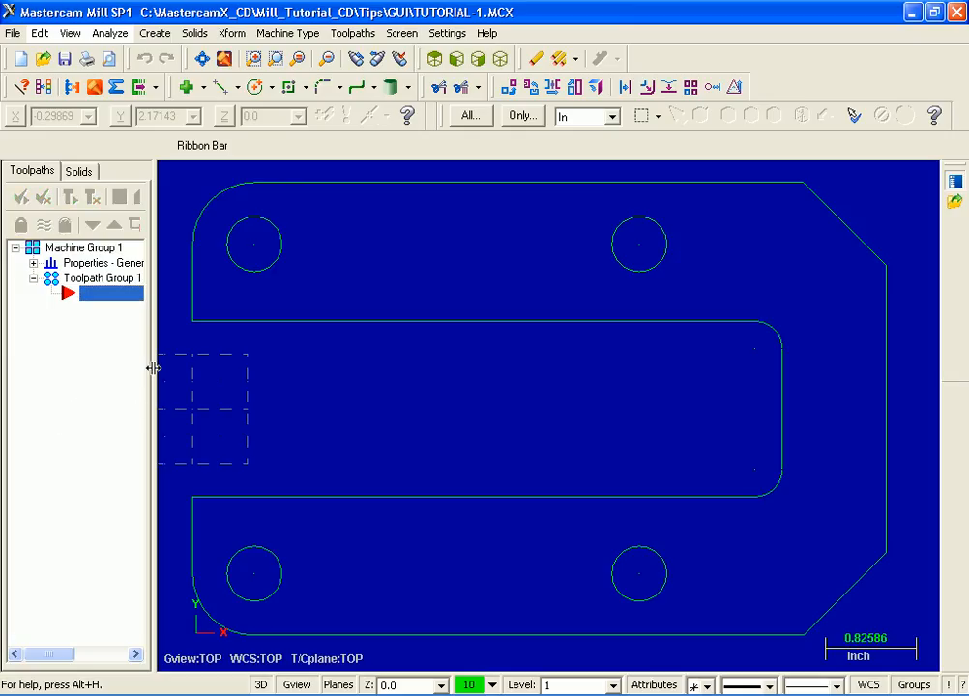
Widen the Operations Manager slightly, and check its Solids page before returning to Toolpaths
mouse_move(152, 368)
left_mouse_down()
mouse_move(276, 363)
mouse_move(247, 375)
mouse_move(164, 372)
left_mouse_up()
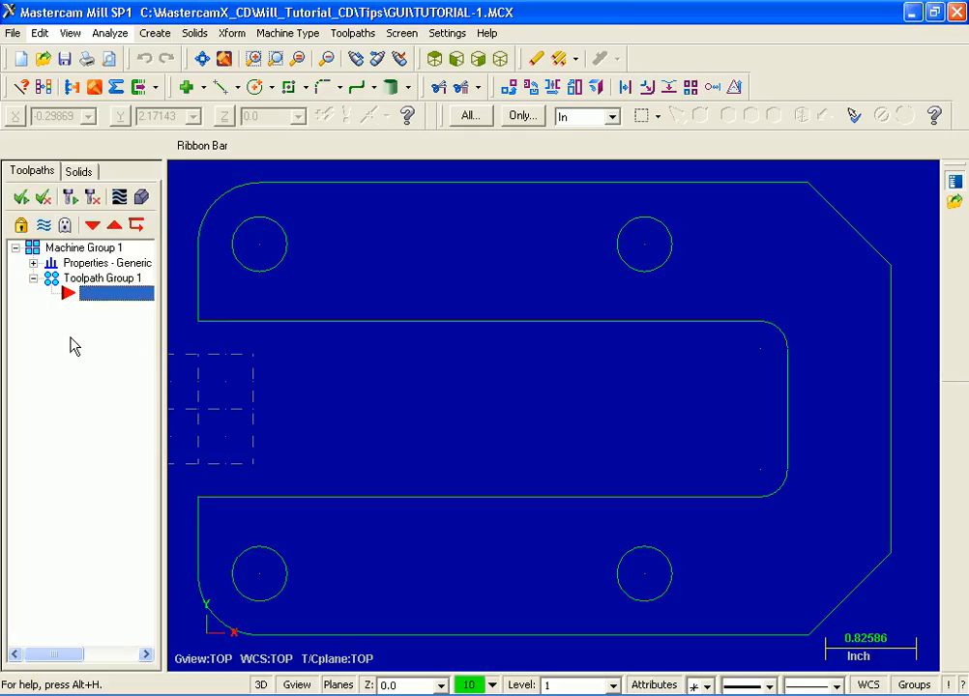
left_click(81, 175)
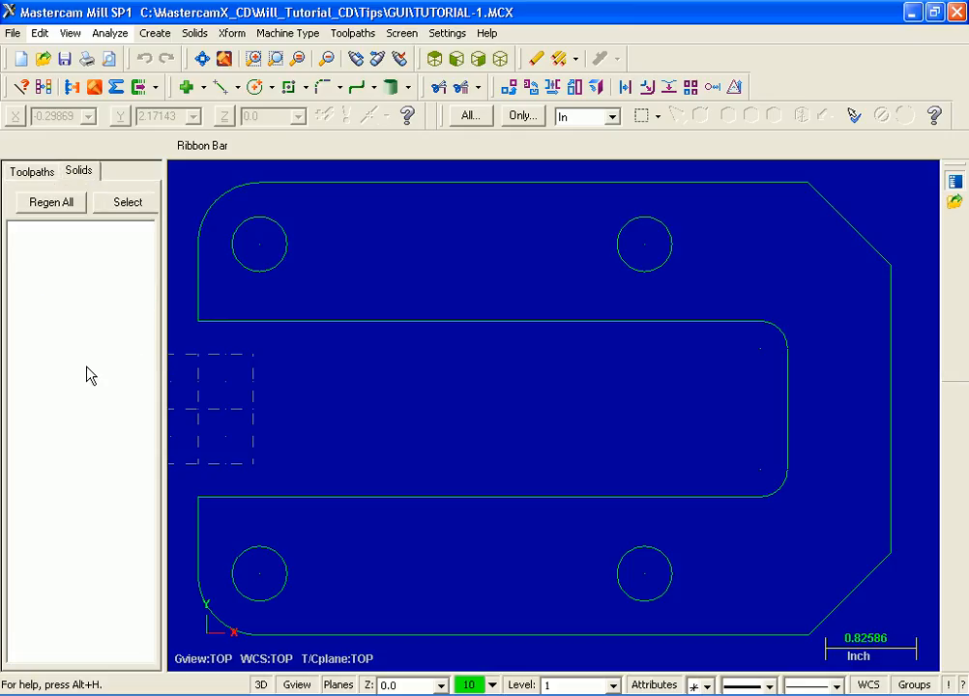
left_click(29, 175)
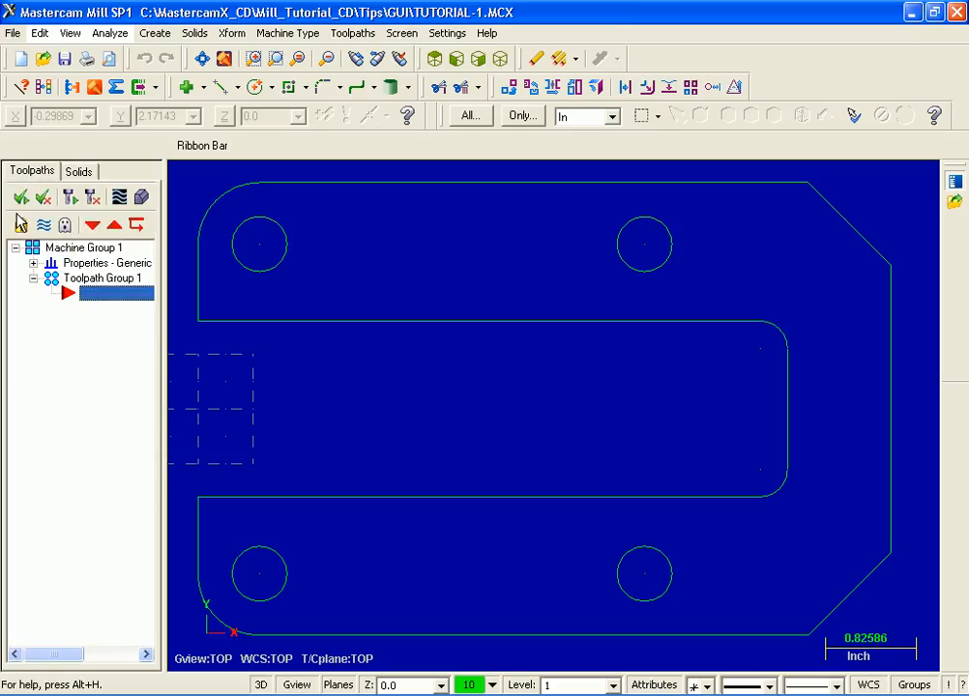
Measure the distance between the centres of the two upper circles, using the Arc Center snap for the first point
left_click(110, 33)
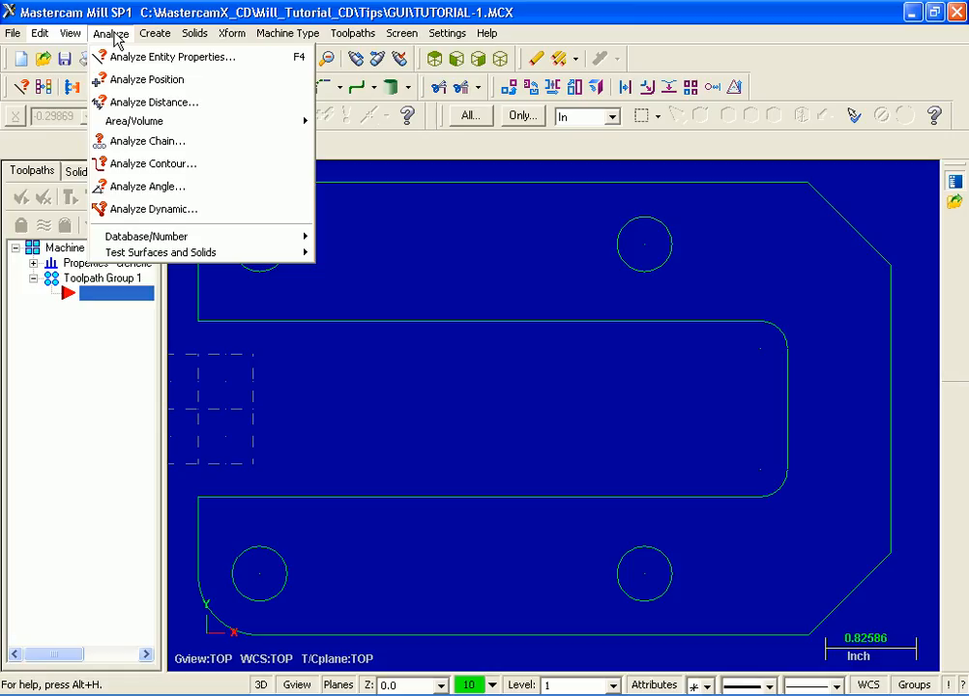
left_click(199, 109)
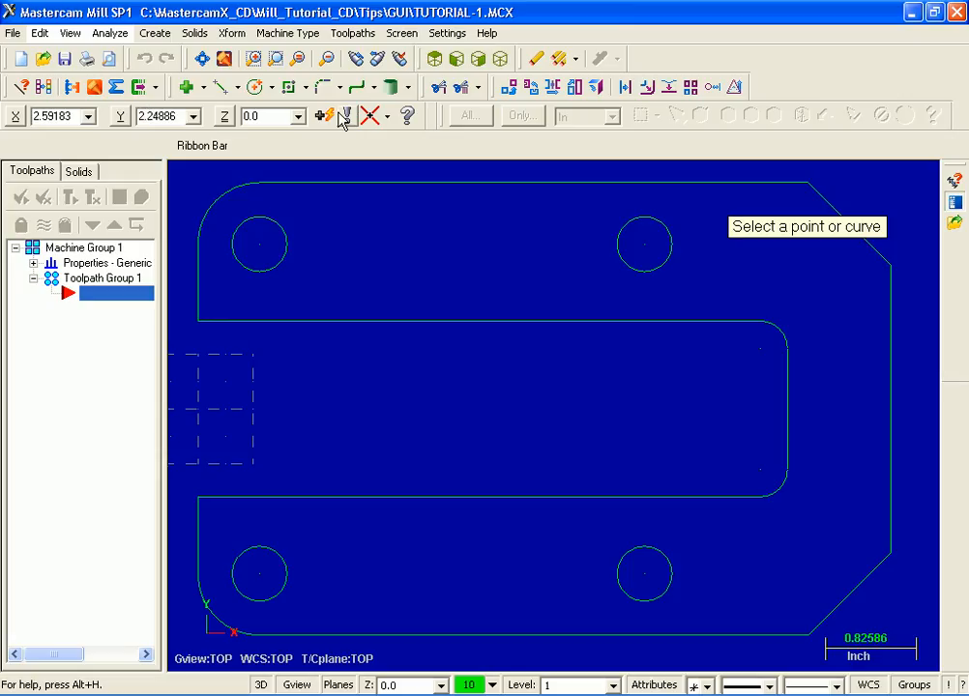
left_click(389, 116)
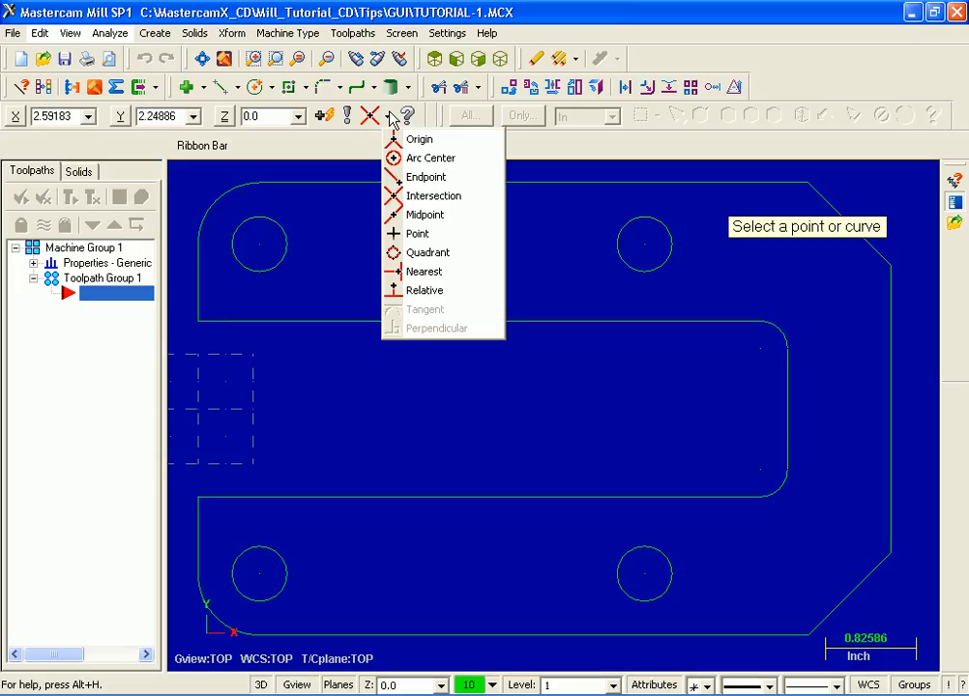
left_click(485, 161)
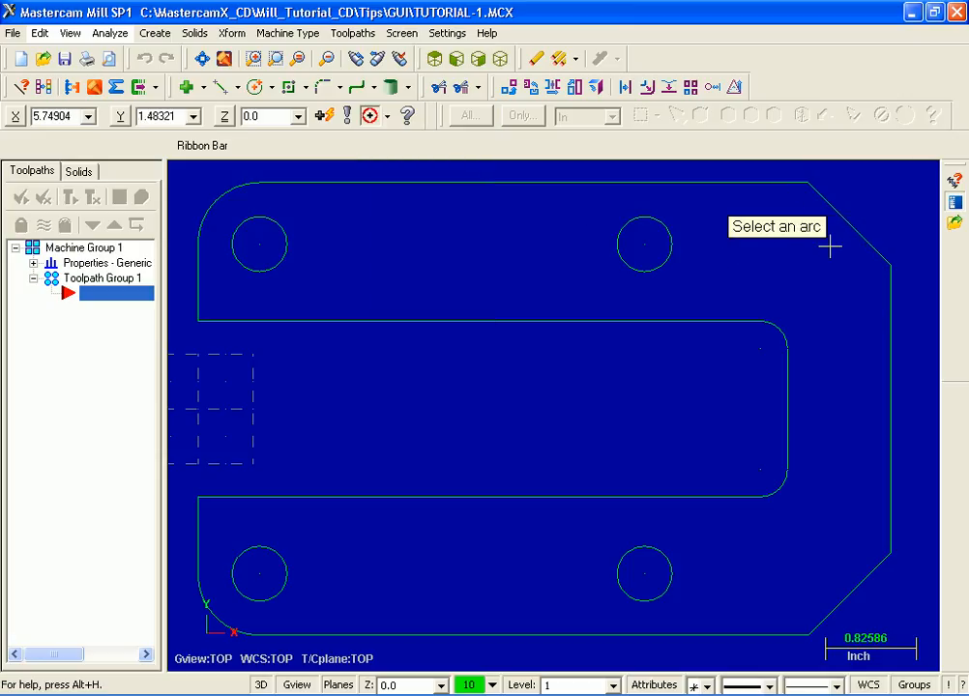
left_click(282, 222)
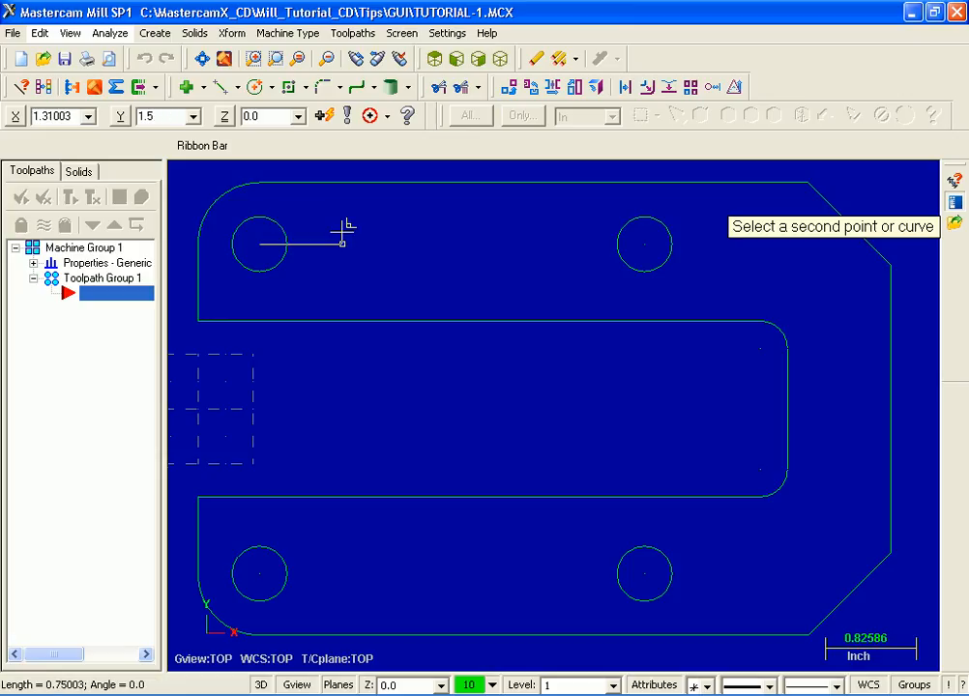
left_click(644, 243)
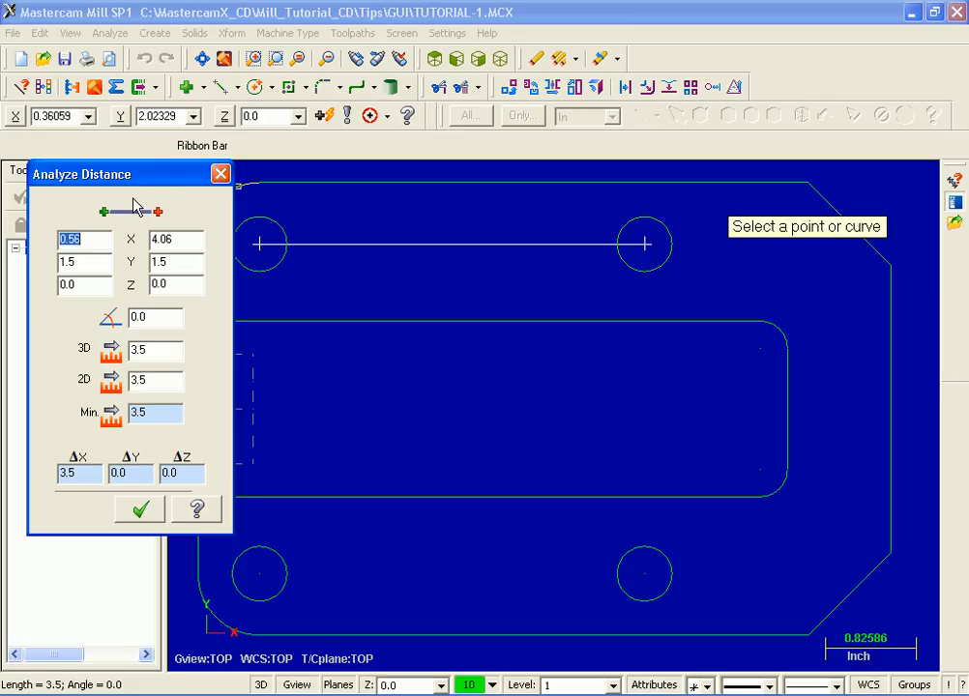
left_click(145, 510)
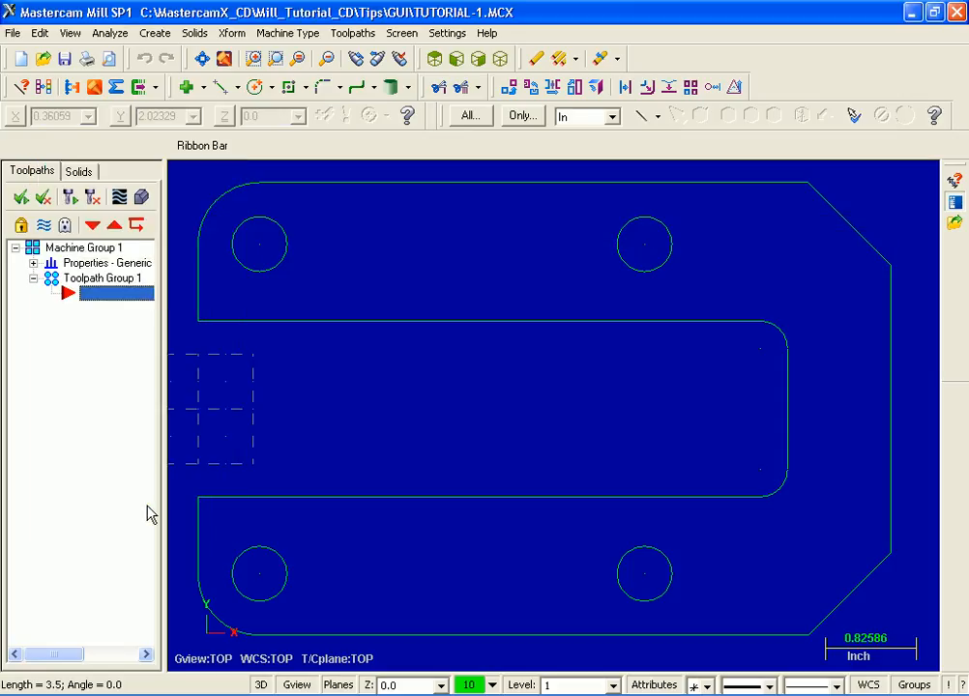
Start Create Line Endpoint and adjust its on-screen prompt, moving it slightly and trying the Small size before setting it to Large
left_click(147, 32)
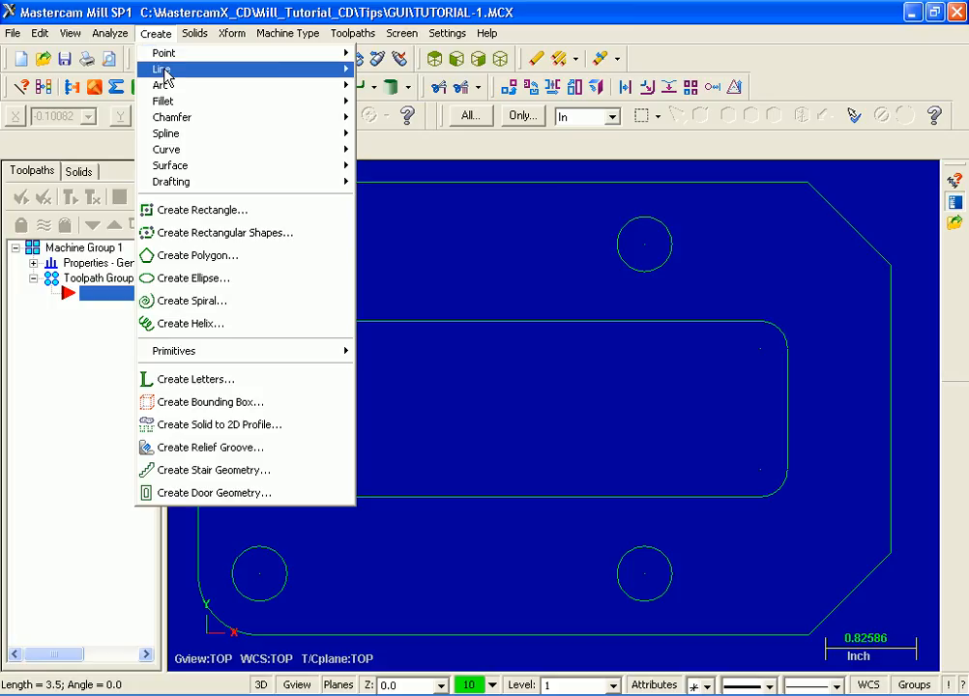
mouse_move(164, 74)
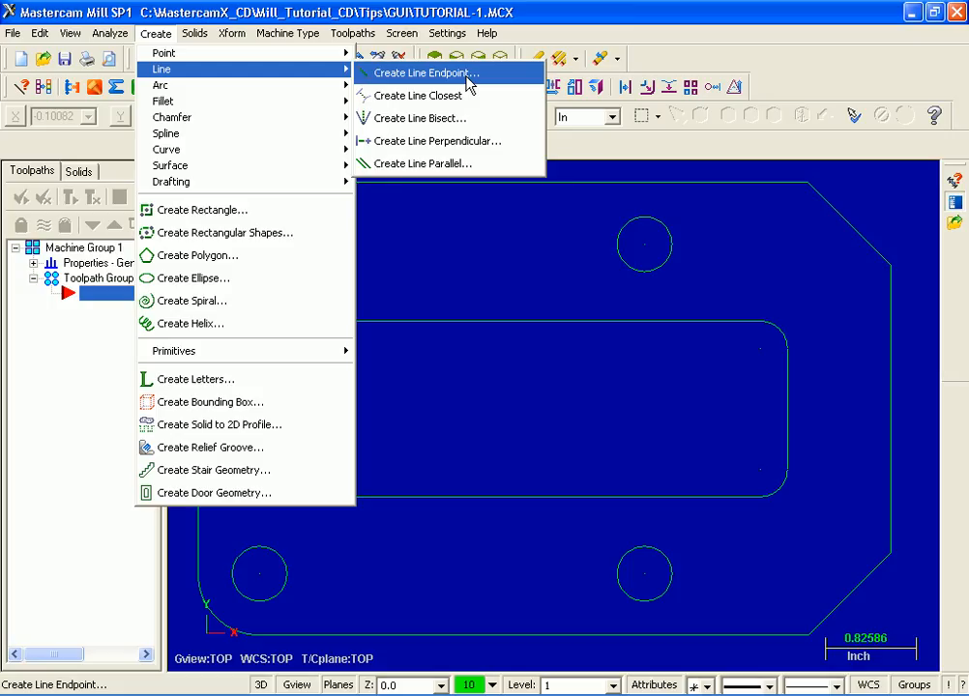
left_click(469, 83)
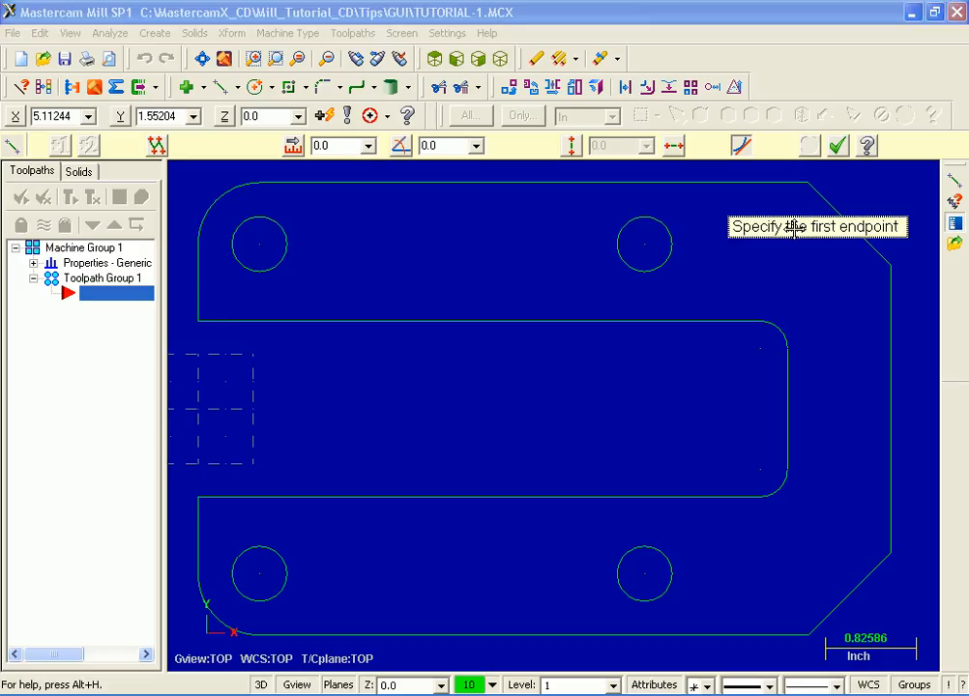
left_click_drag(418, 259, 795, 221)
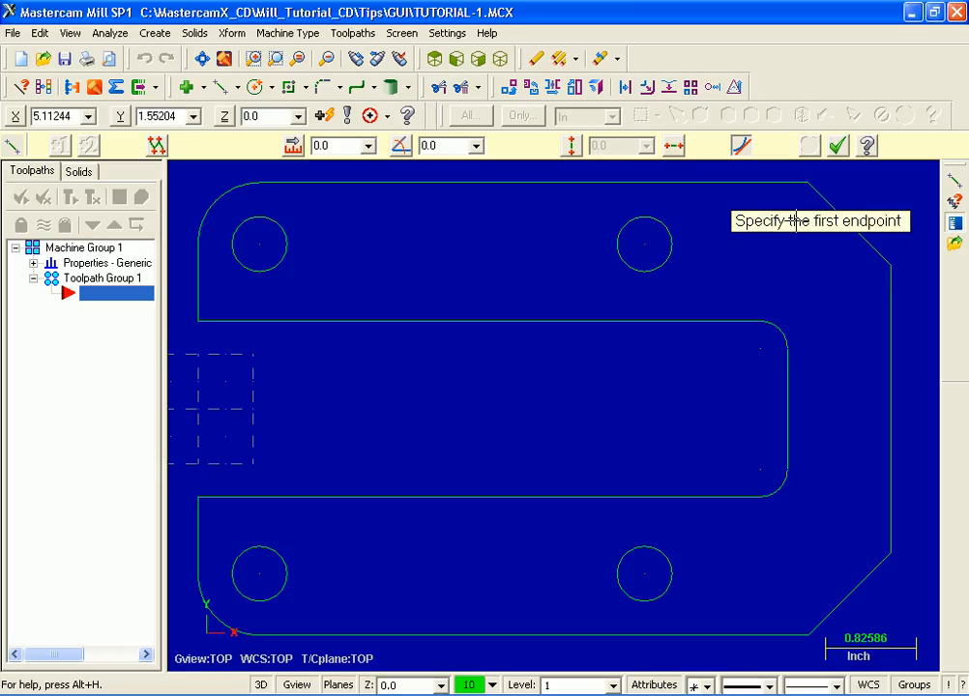
right_click(795, 222)
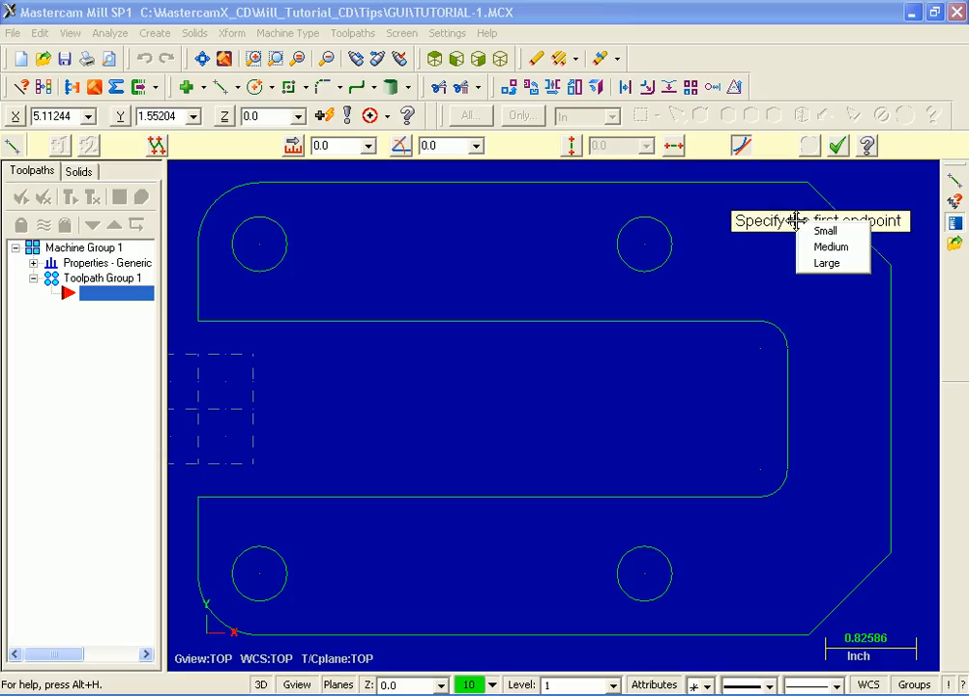
left_click(829, 230)
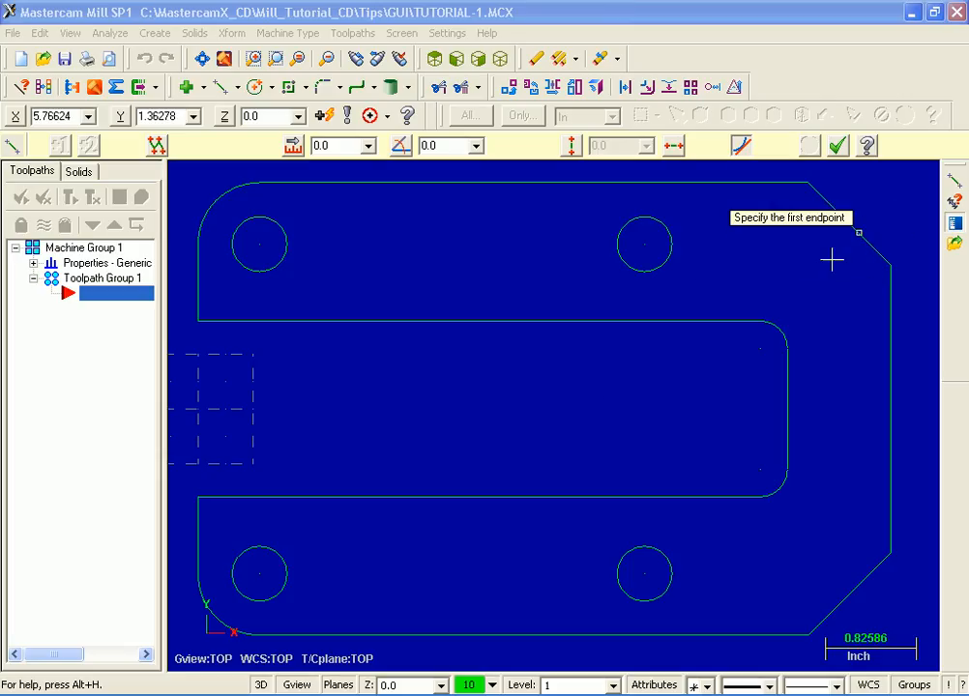
right_click(777, 216)
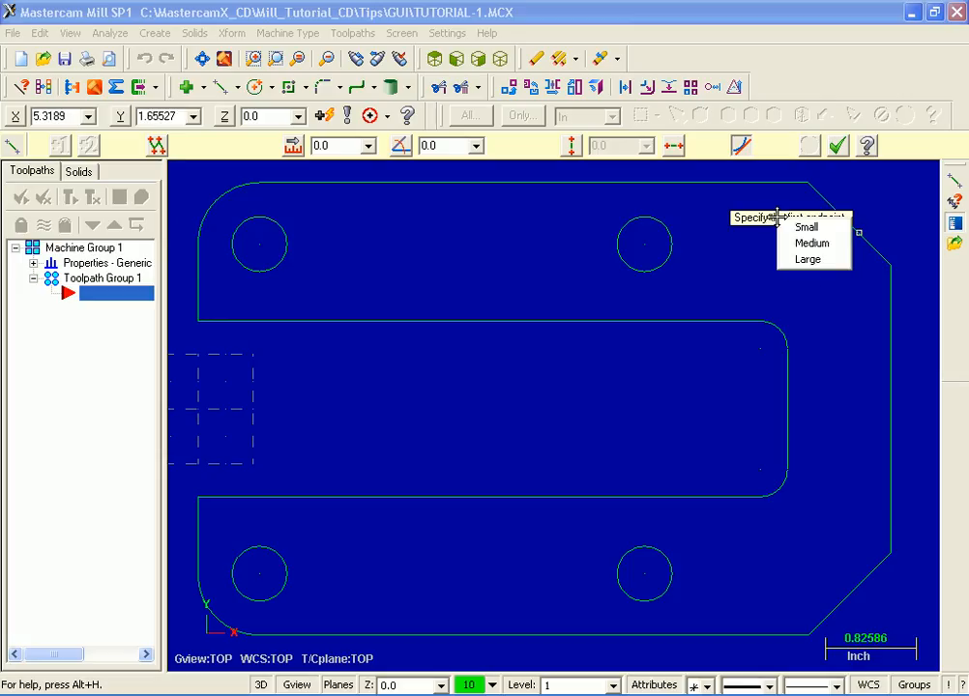
left_click(808, 259)
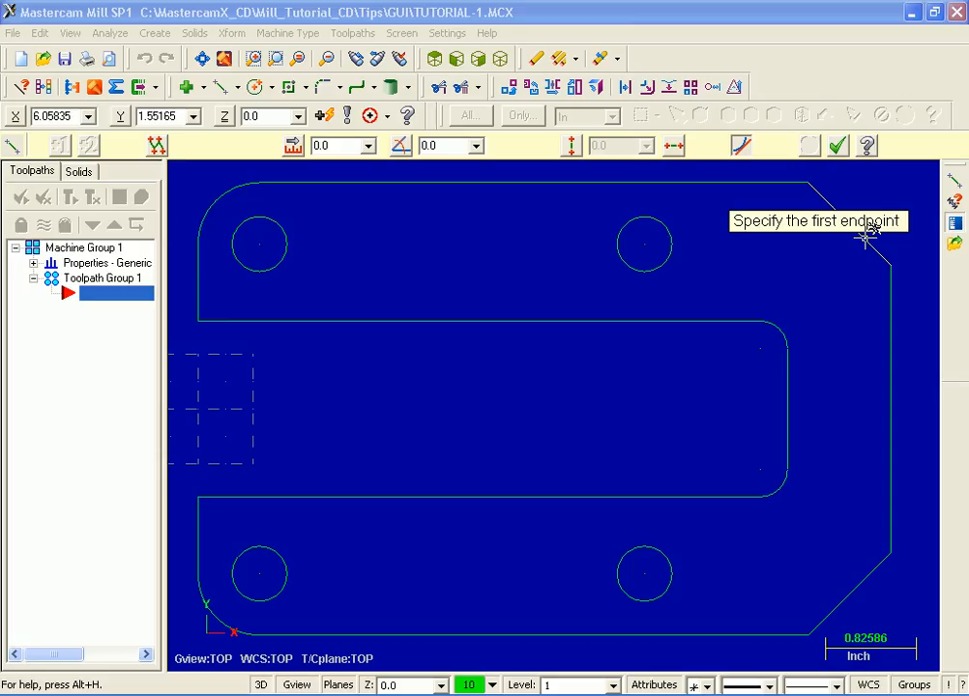
Draw a horizontal line from the upper-left circle's arc centre to the upper-right circle's centre
left_click(371, 116)
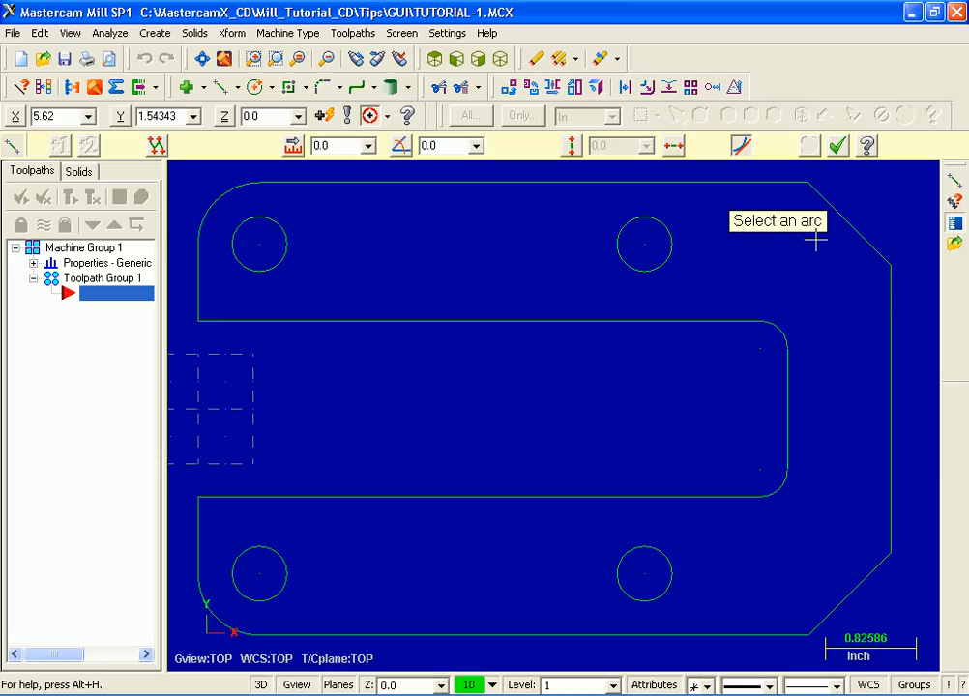
left_click(288, 254)
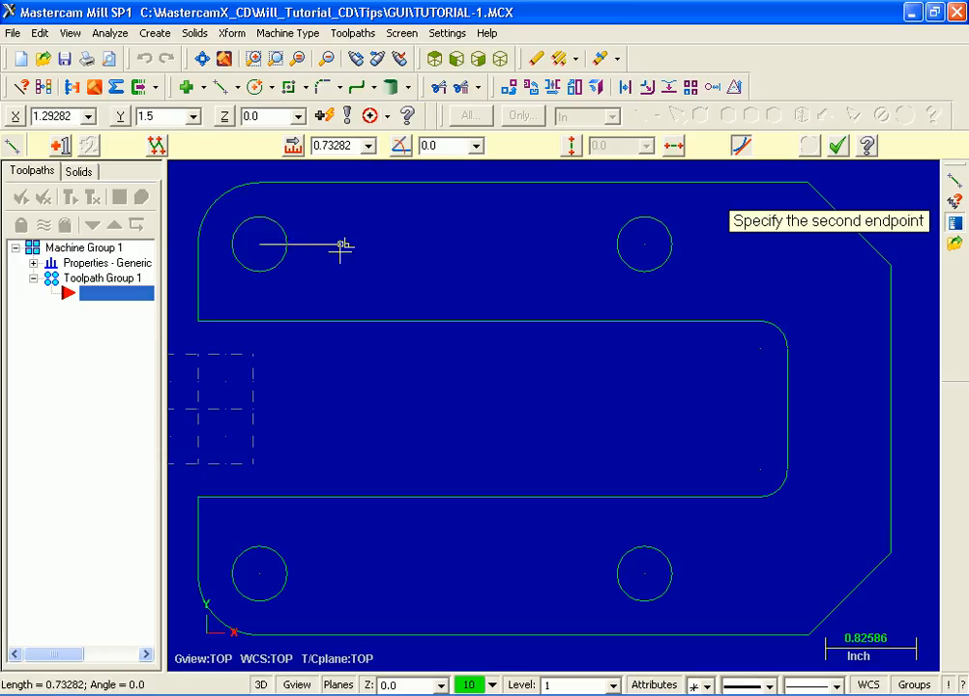
left_click(642, 243)
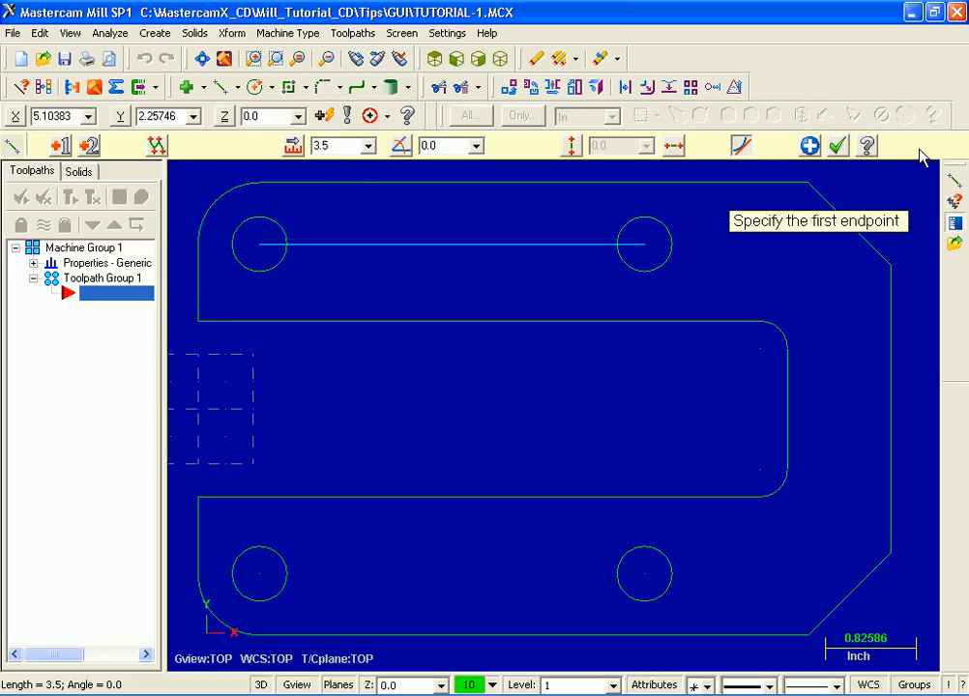
left_click(810, 146)
left_click(838, 146)
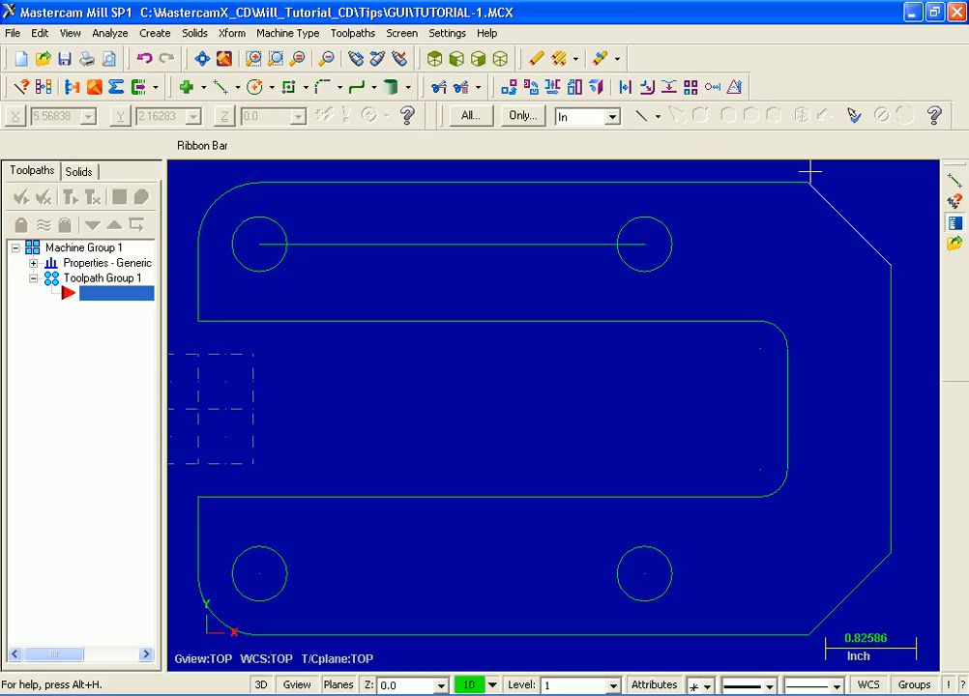
left_click(195, 34)
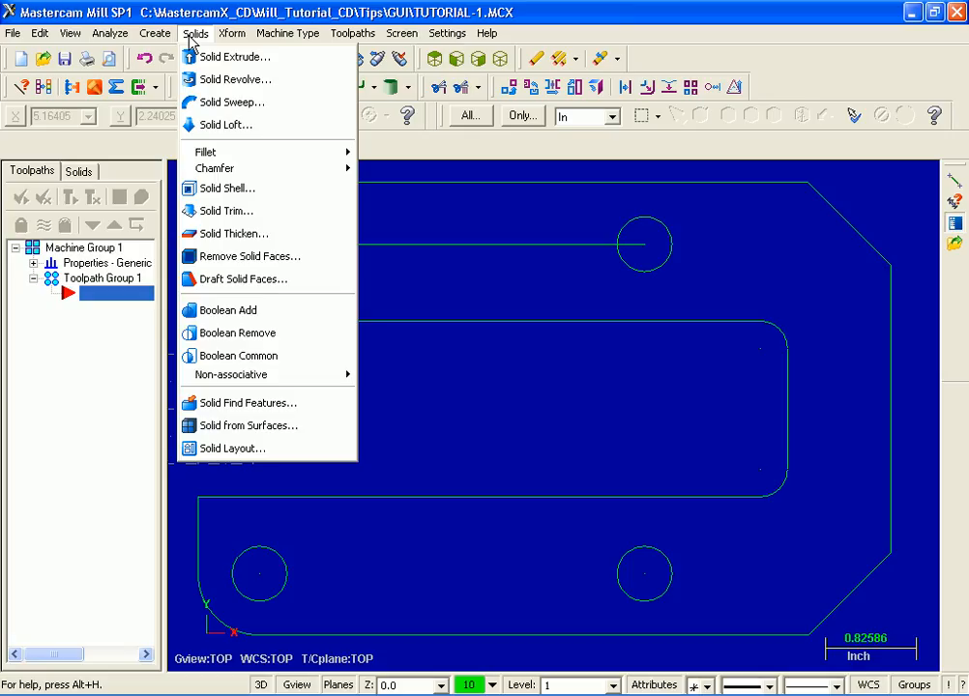
mouse_move(227, 33)
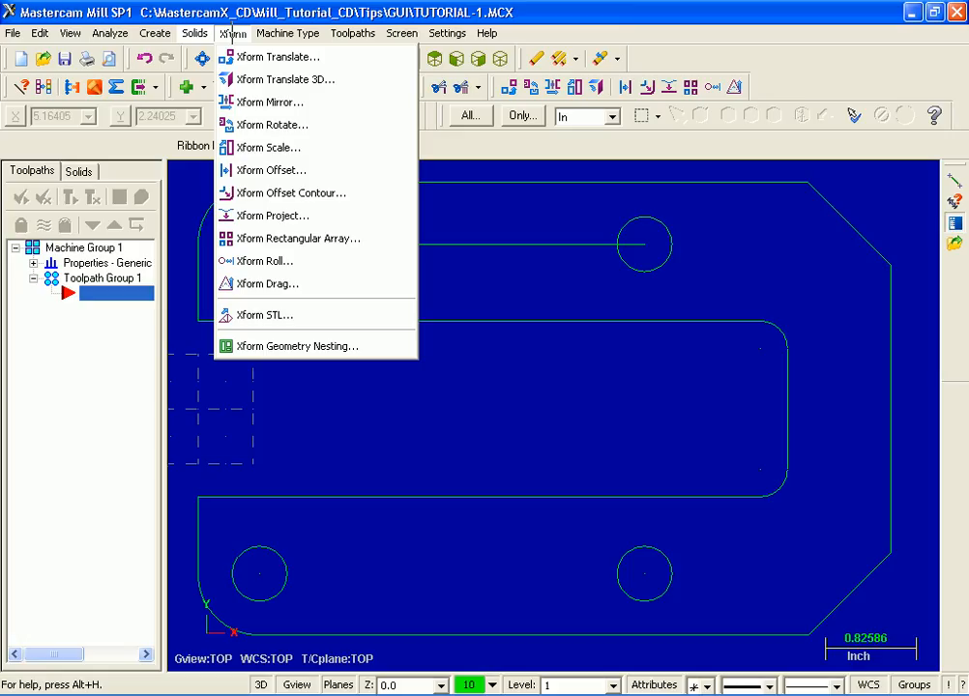
mouse_move(265, 30)
mouse_move(280, 53)
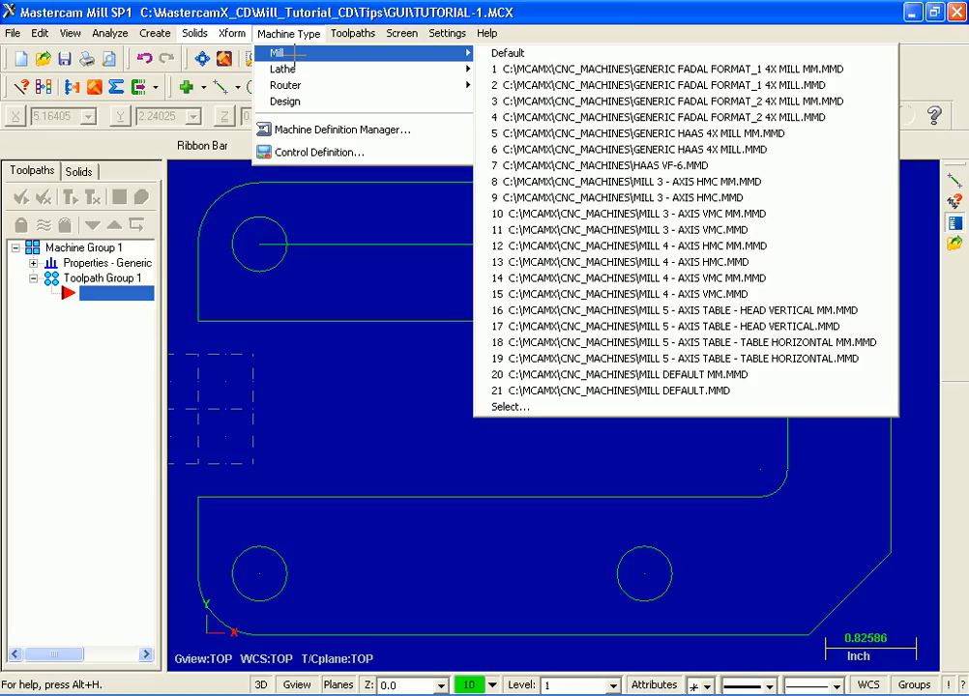
mouse_move(350, 37)
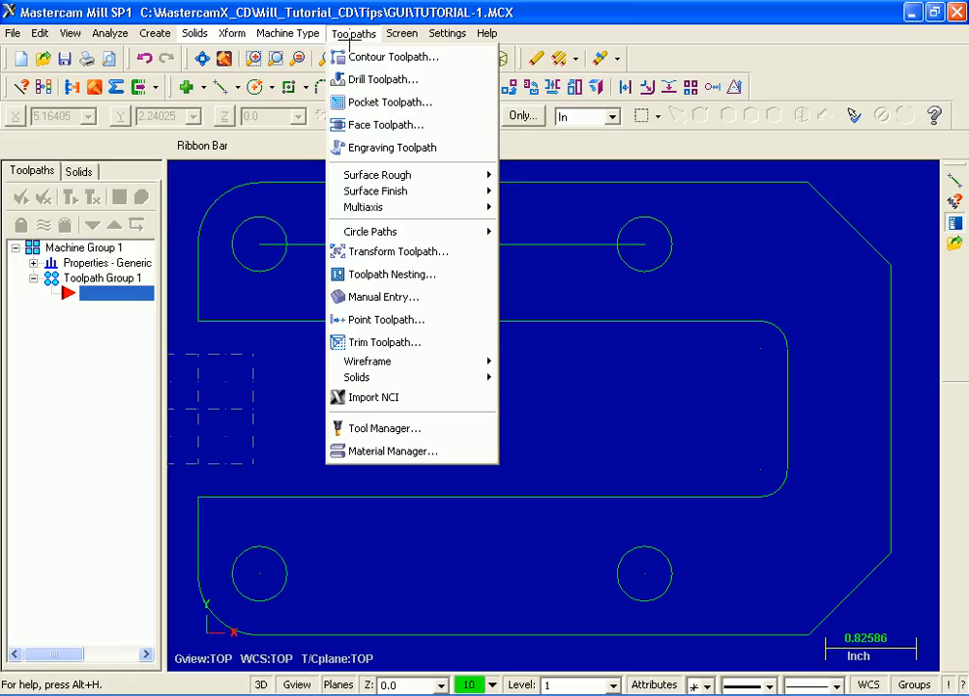
Turn off the visible grid in the screen grid settings and accept the change
mouse_move(401, 34)
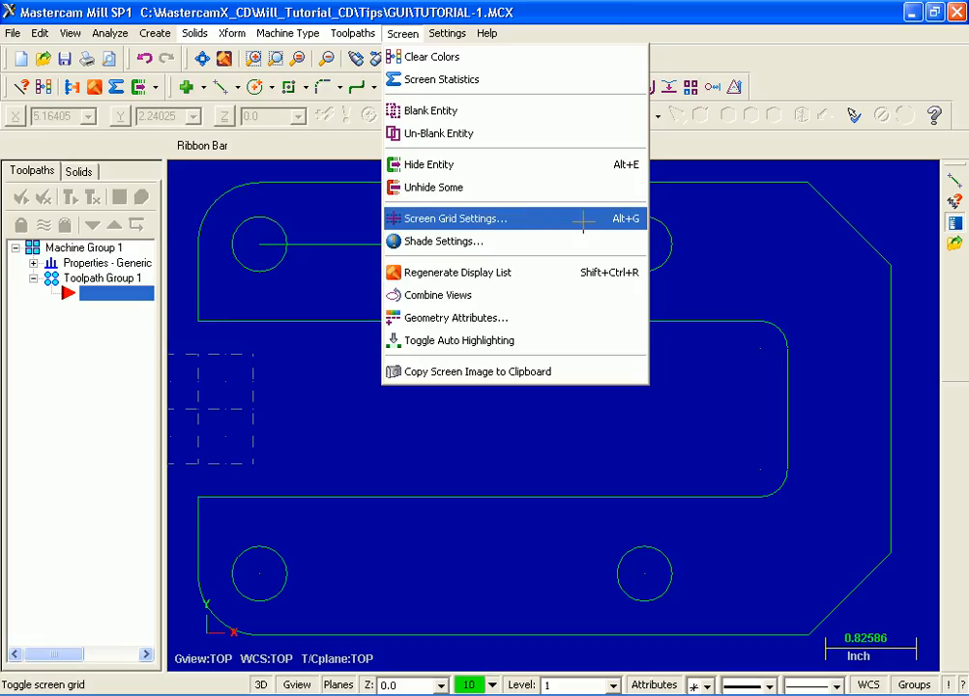
left_click(519, 219)
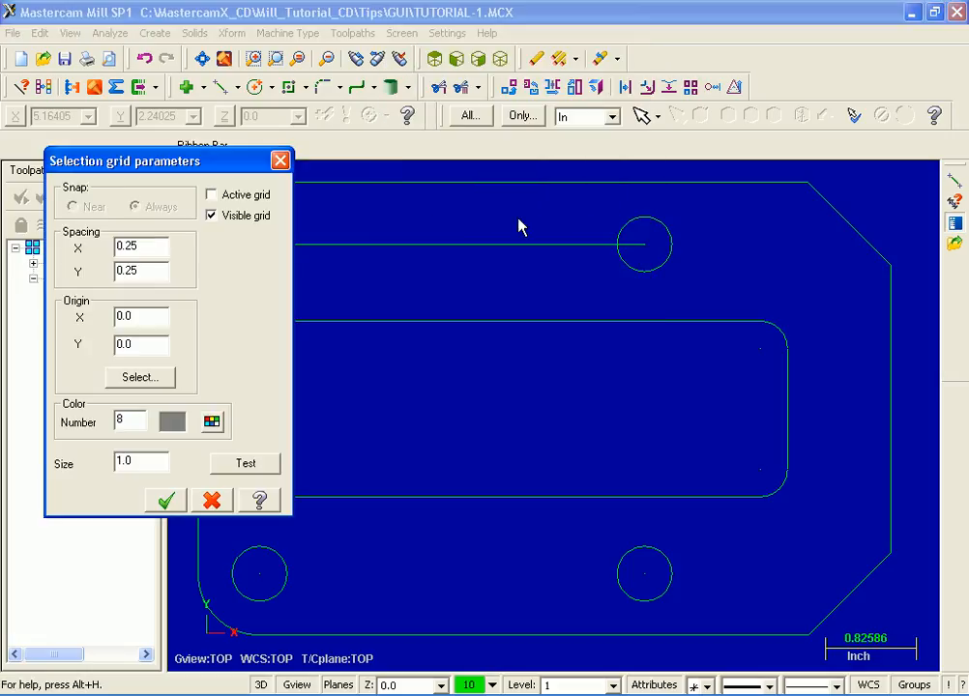
left_click(213, 219)
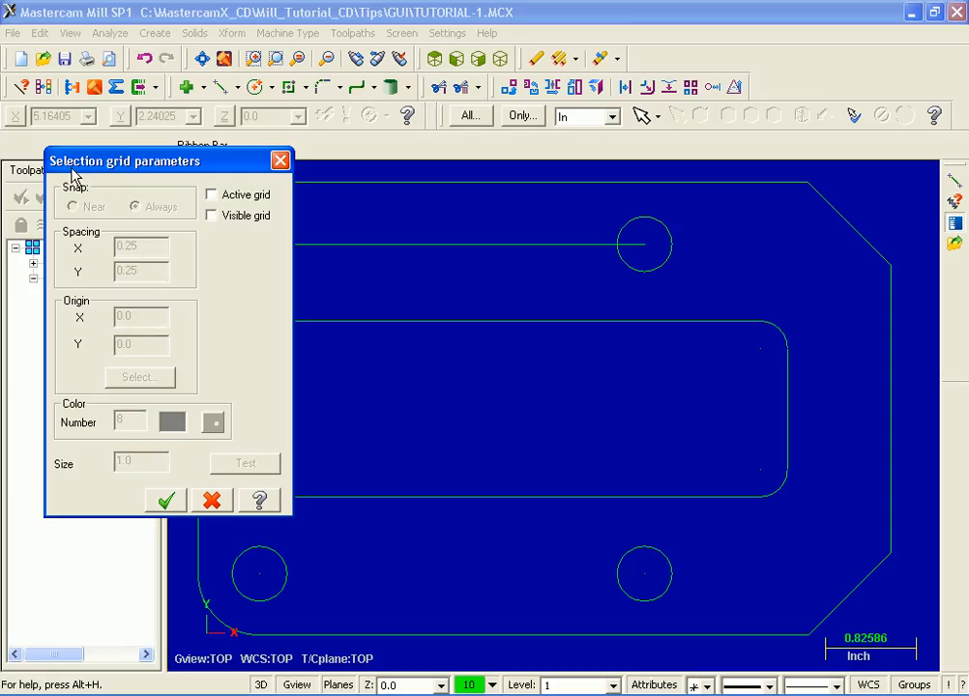
left_click(177, 505)
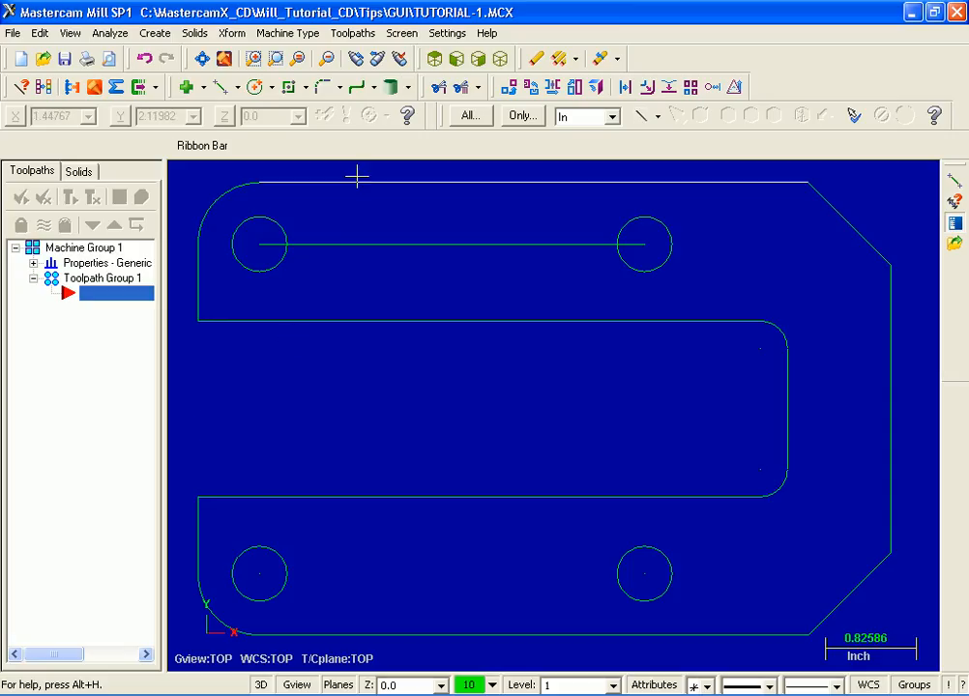
Make the screen selection grid visible and set its size to 3.0, keeping the other grid parameters
left_click(415, 38)
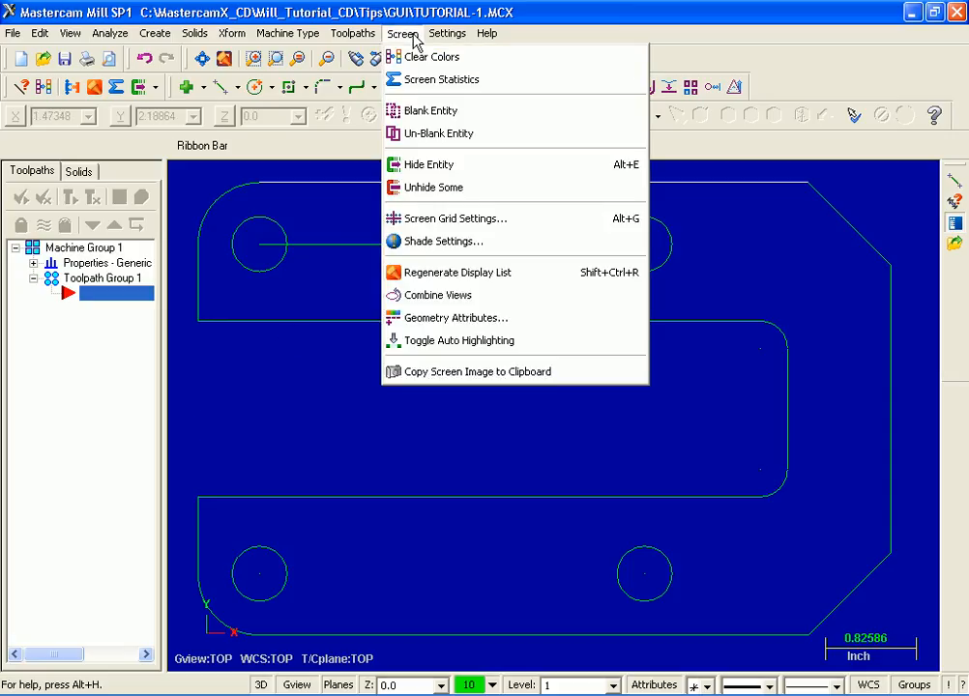
left_click(503, 221)
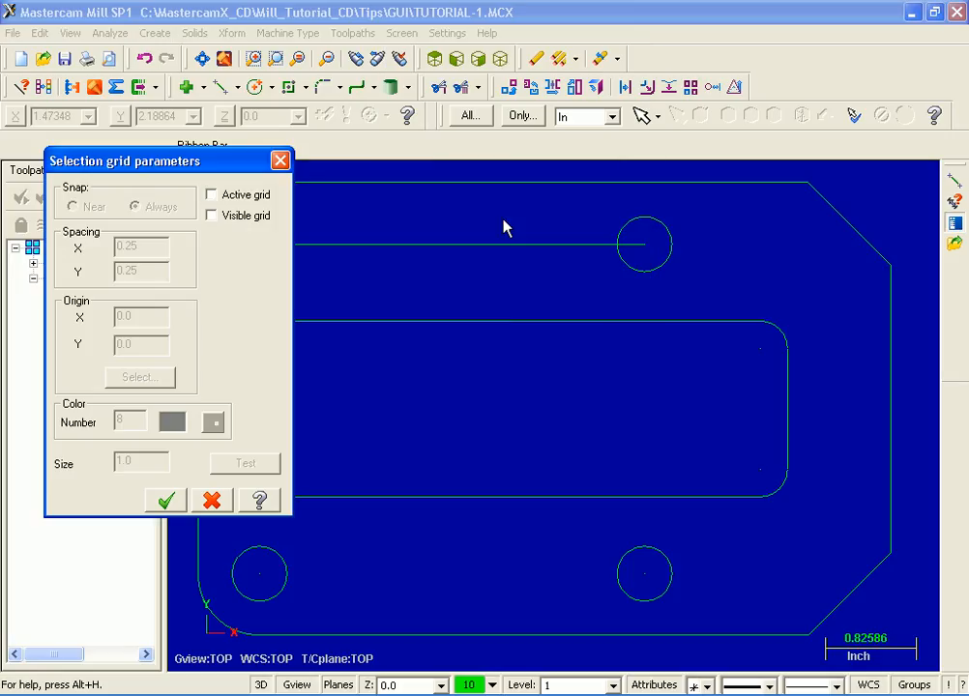
left_click(213, 218)
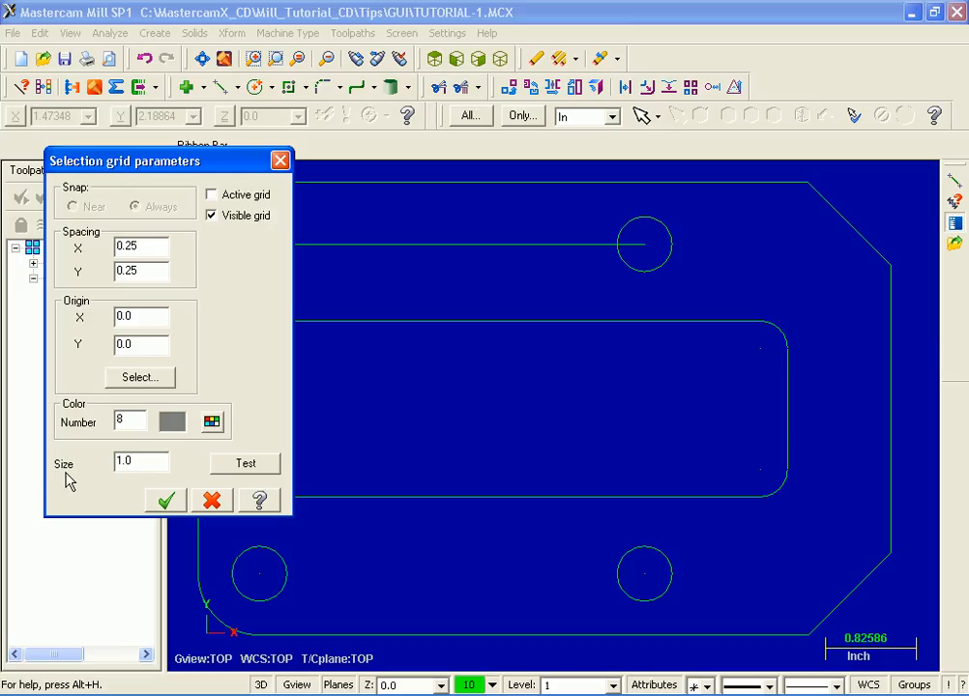
left_click_drag(121, 461, 97, 461)
type("3.0")
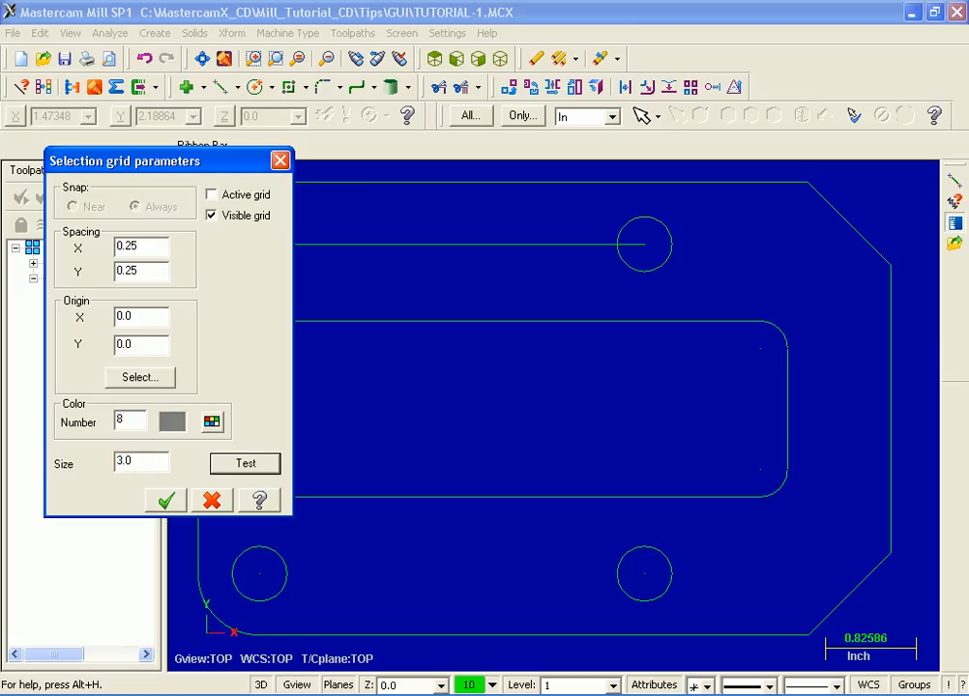
left_click(168, 501)
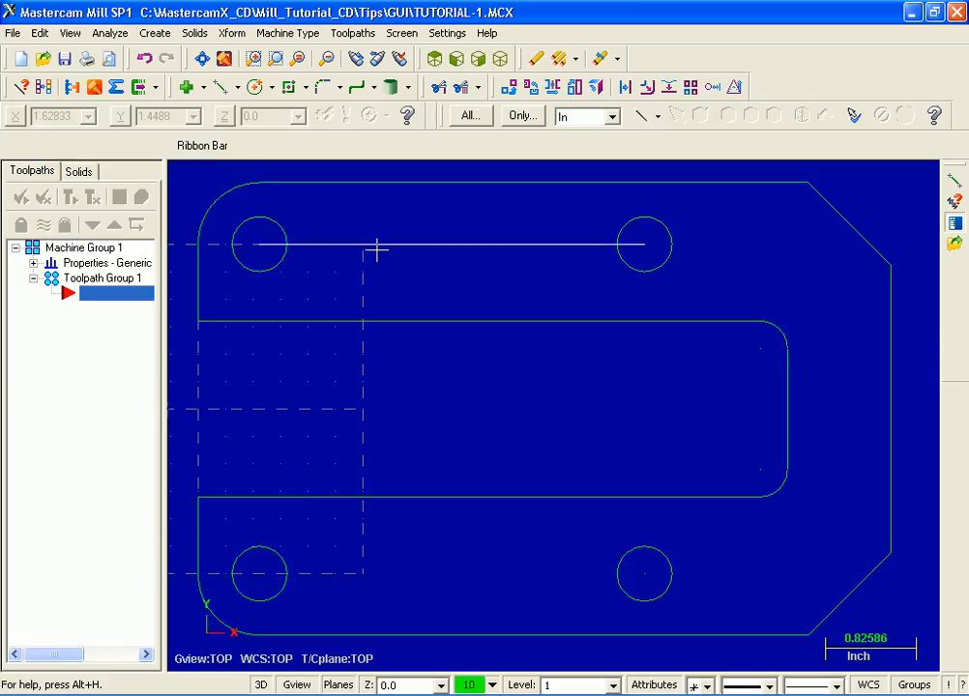
Look over the toolbar list and 2D Toolpaths commands in the Customize settings, and leave without changes
left_click(446, 34)
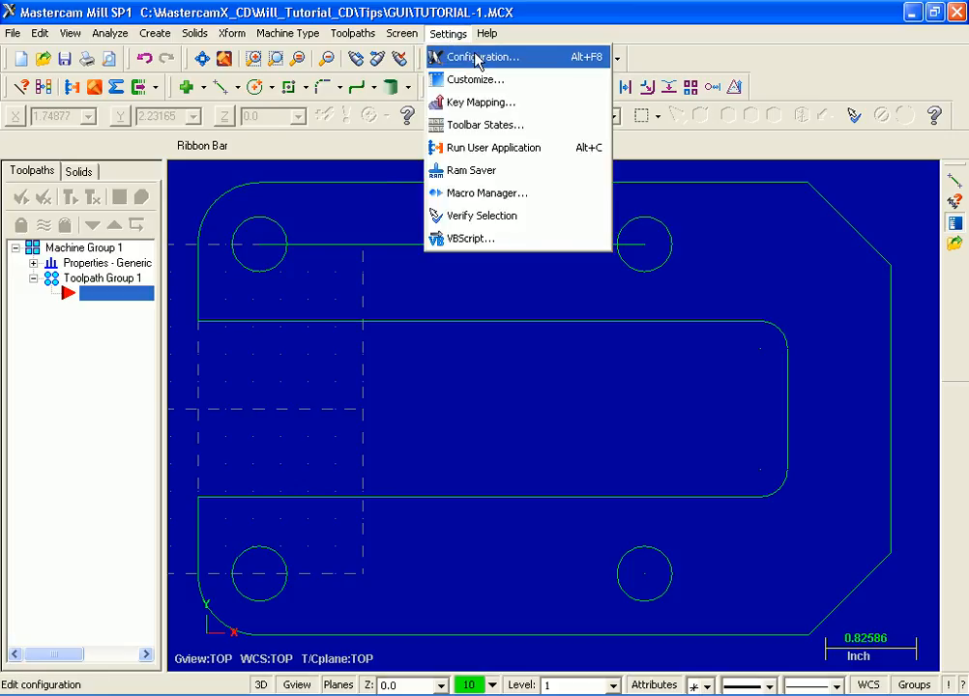
left_click(515, 85)
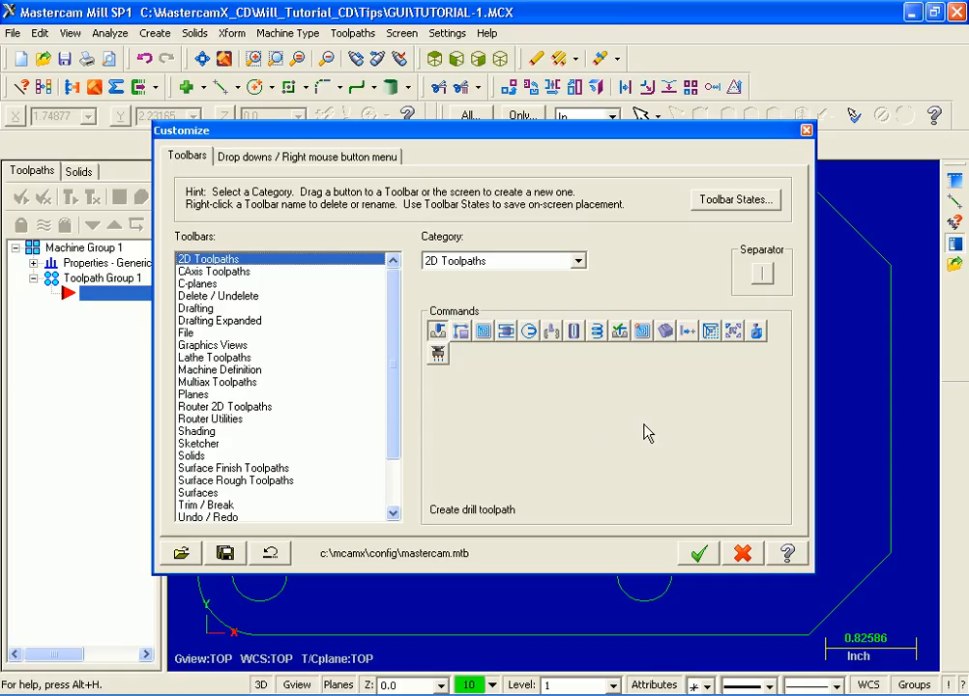
left_click(756, 559)
left_click(486, 34)
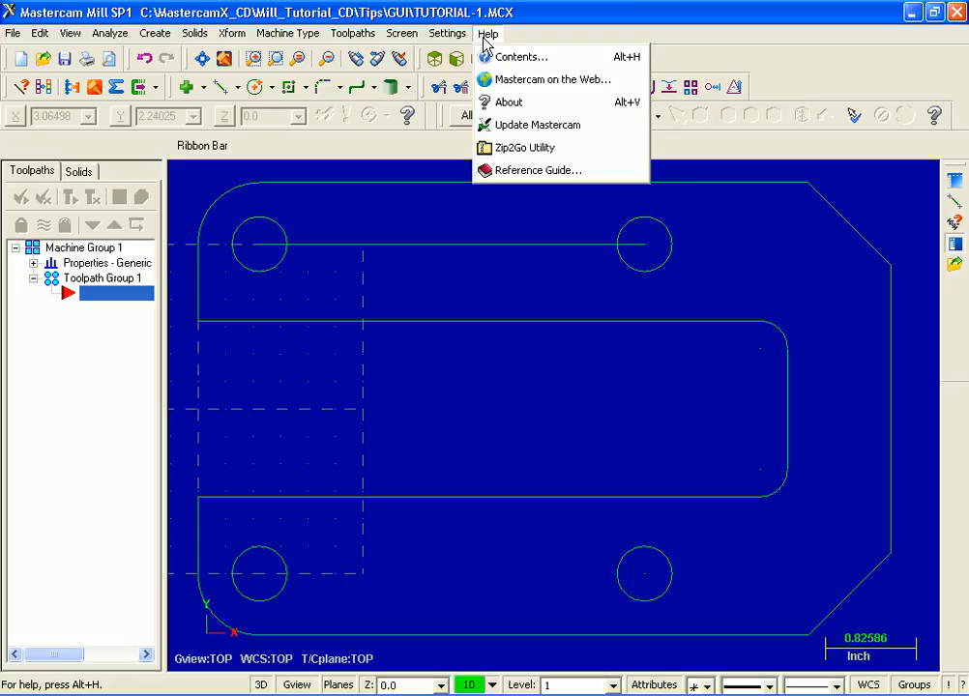
left_click(485, 35)
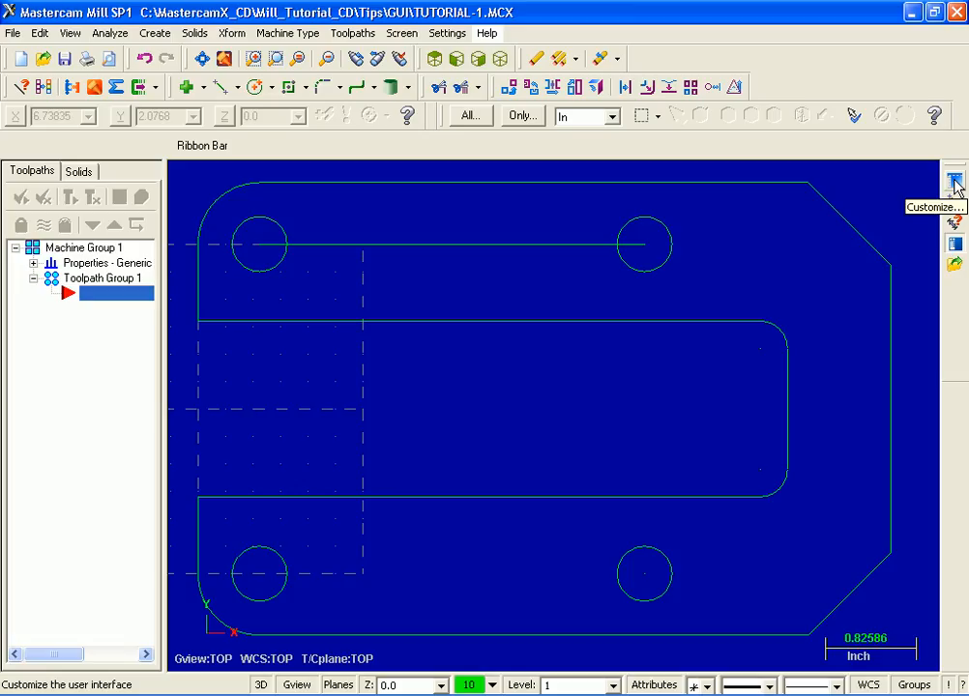
left_click(955, 181)
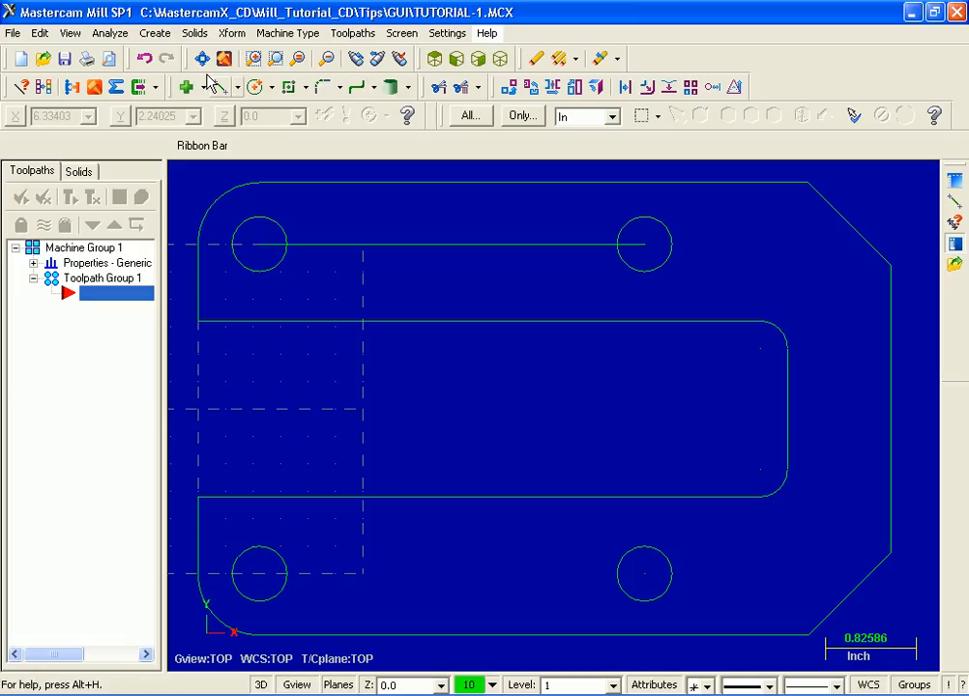
Hide the Sketcher toolbar and restore it
right_click(136, 56)
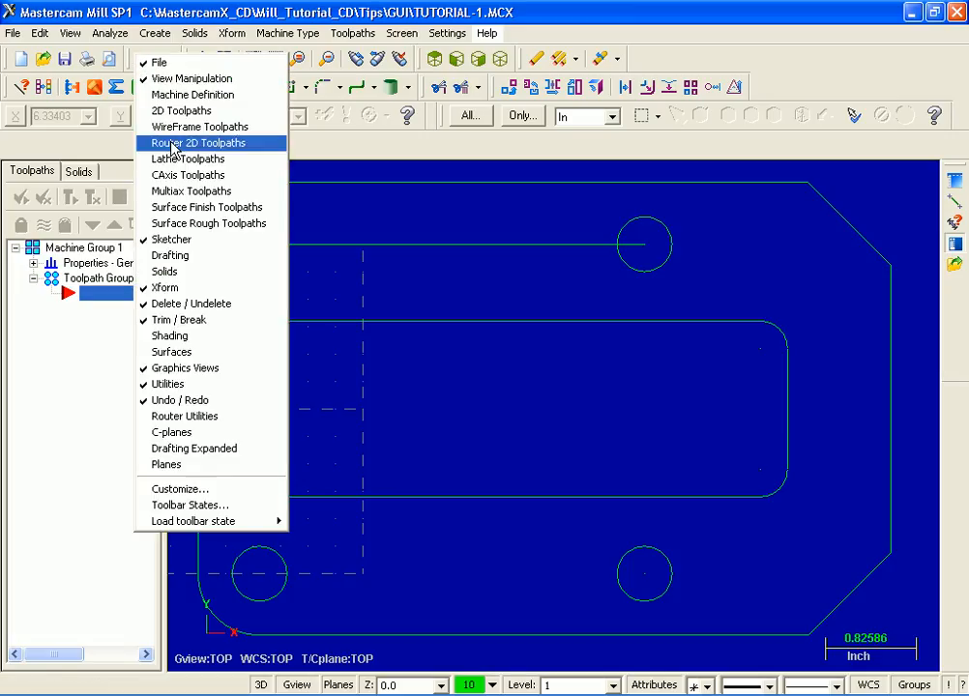
left_click(178, 240)
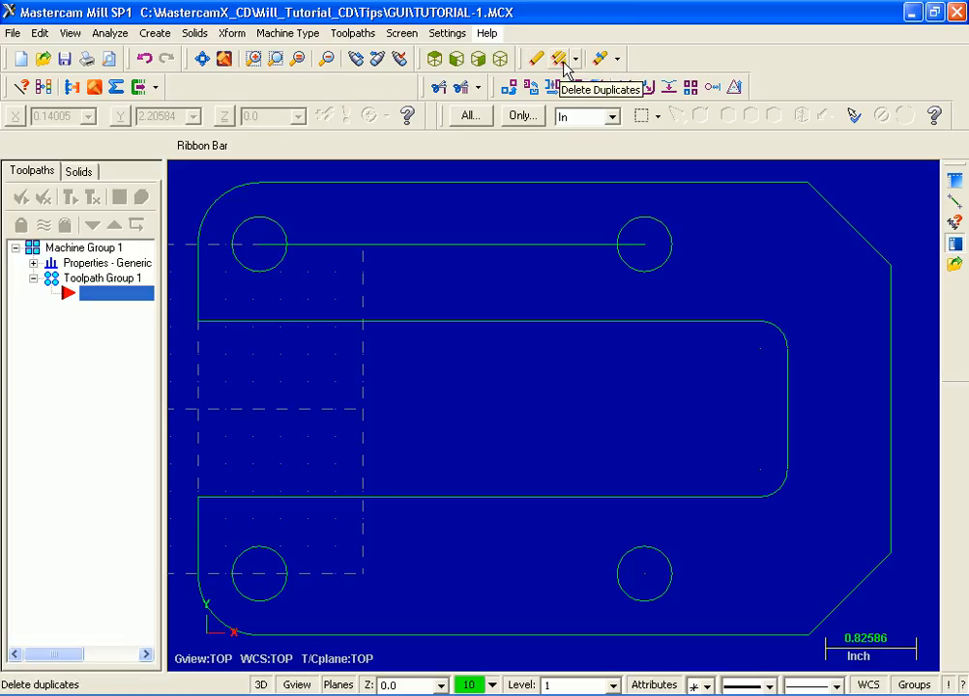
right_click(512, 65)
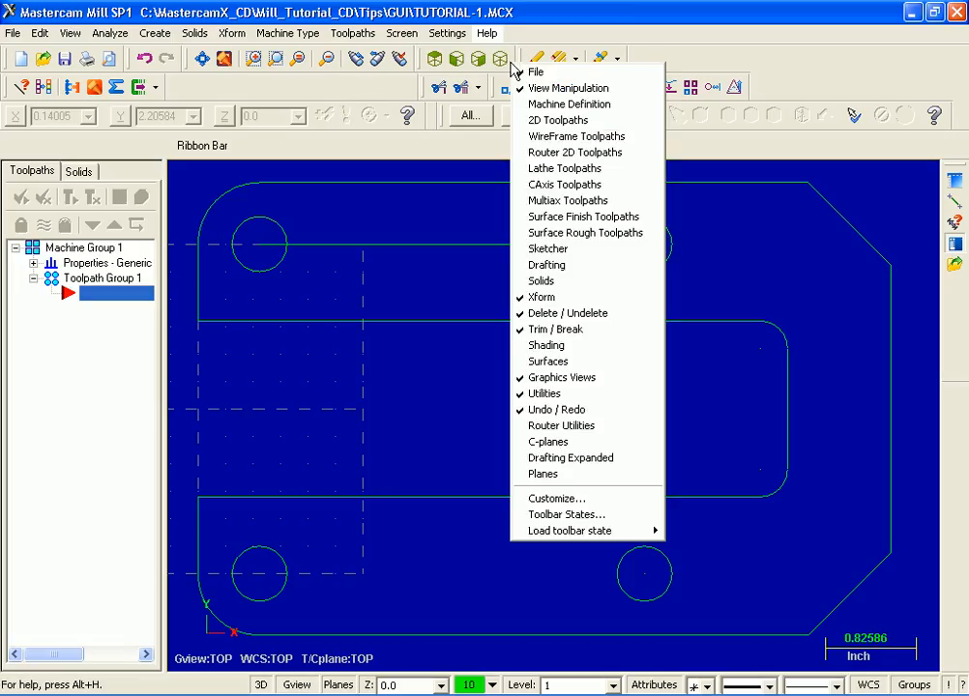
left_click(545, 250)
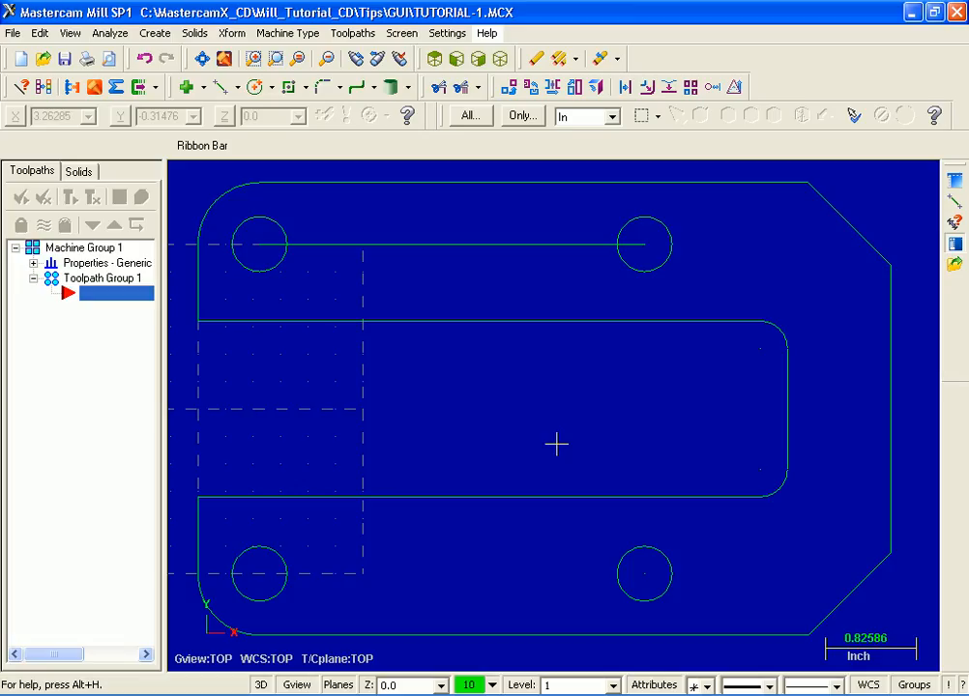
Draw an endpoint line from the lower-left circle's arc centre to the lower-right circle's centre, using the Arc Center snap for the first point
left_click(237, 87)
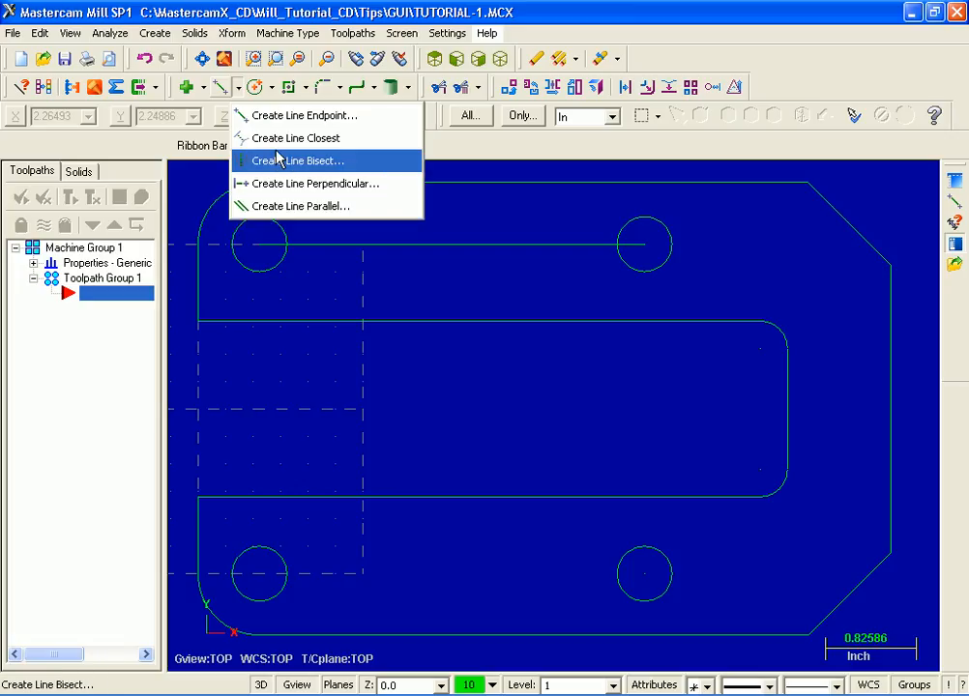
left_click(220, 90)
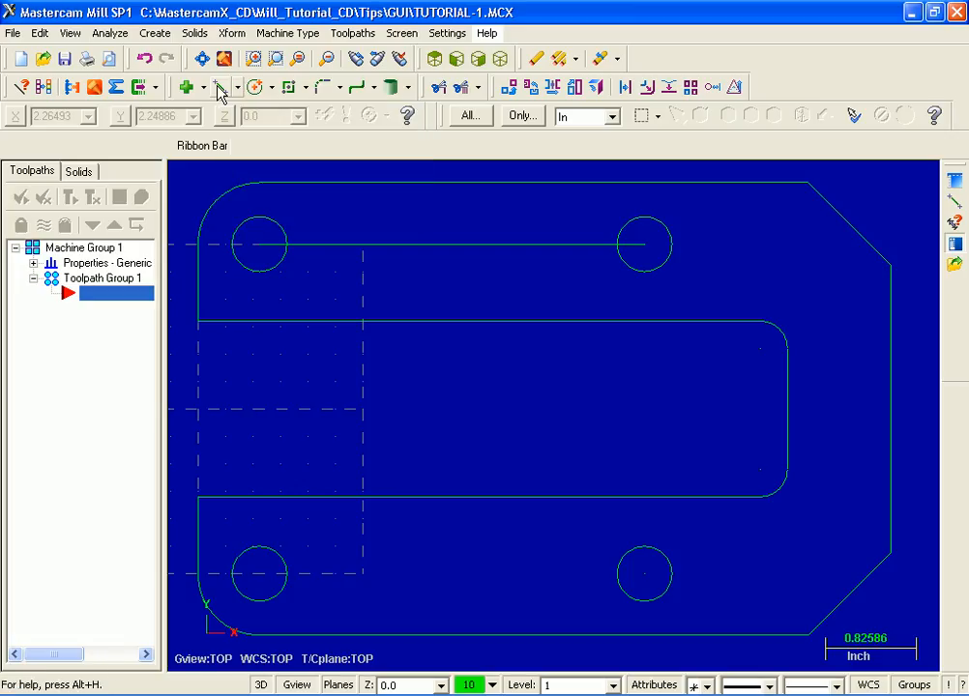
left_click(220, 87)
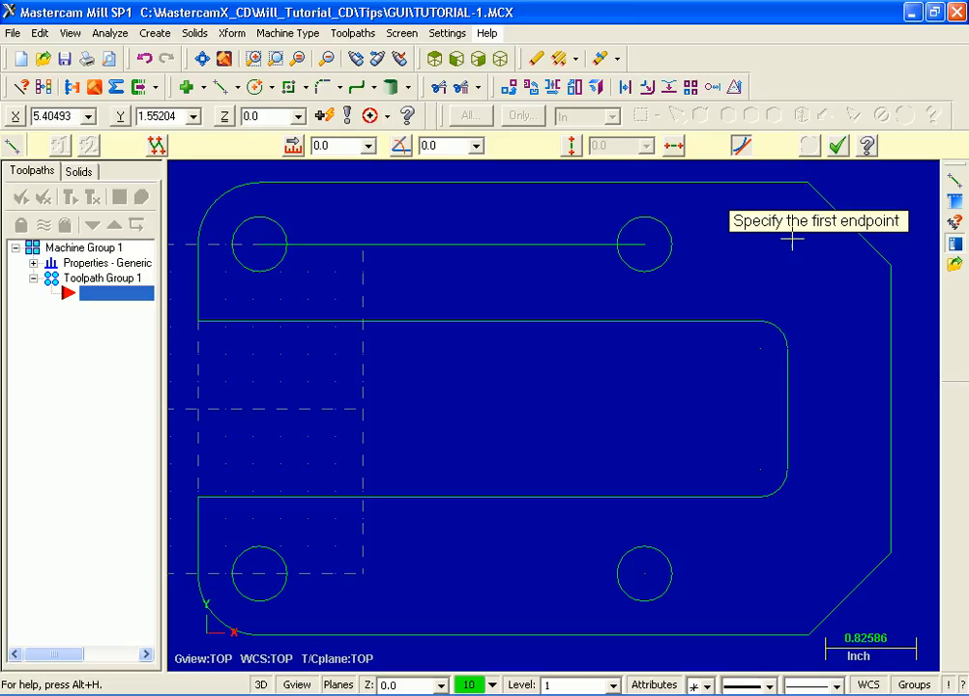
left_click(372, 116)
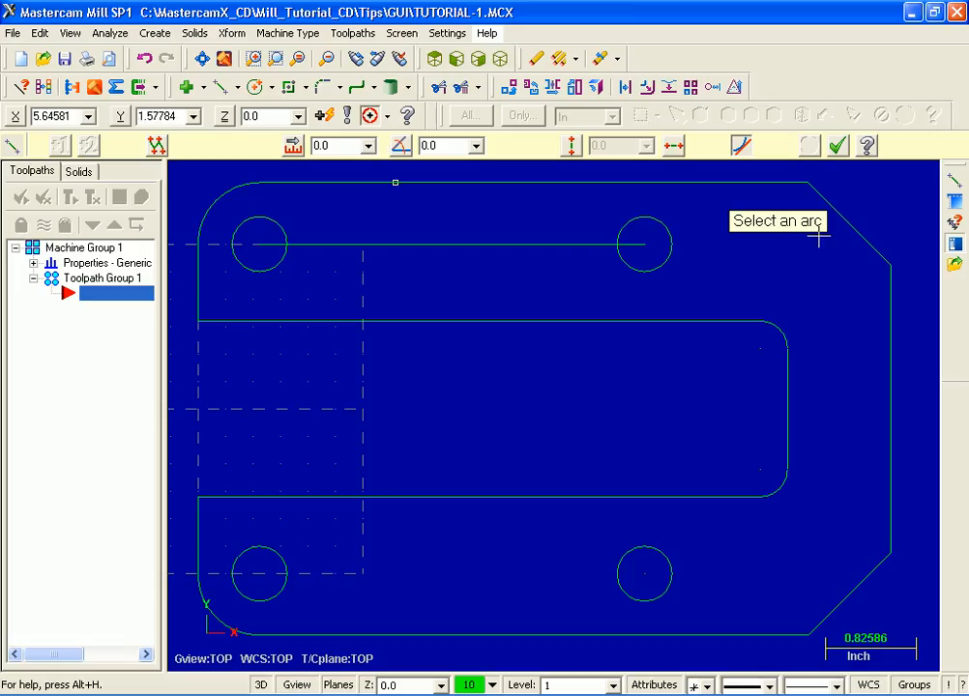
left_click(290, 556)
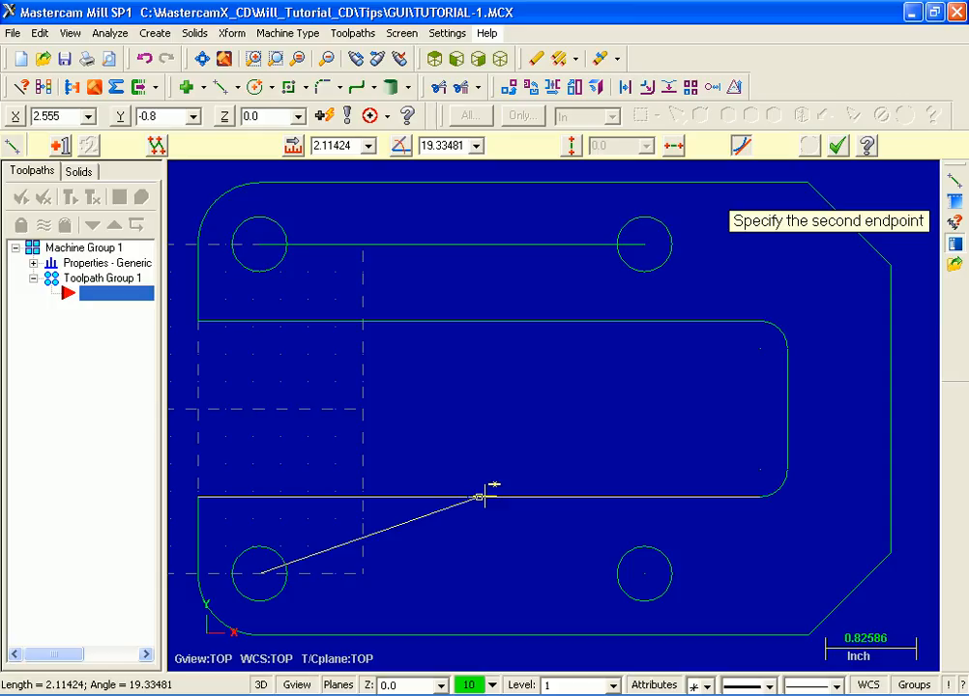
left_click(644, 574)
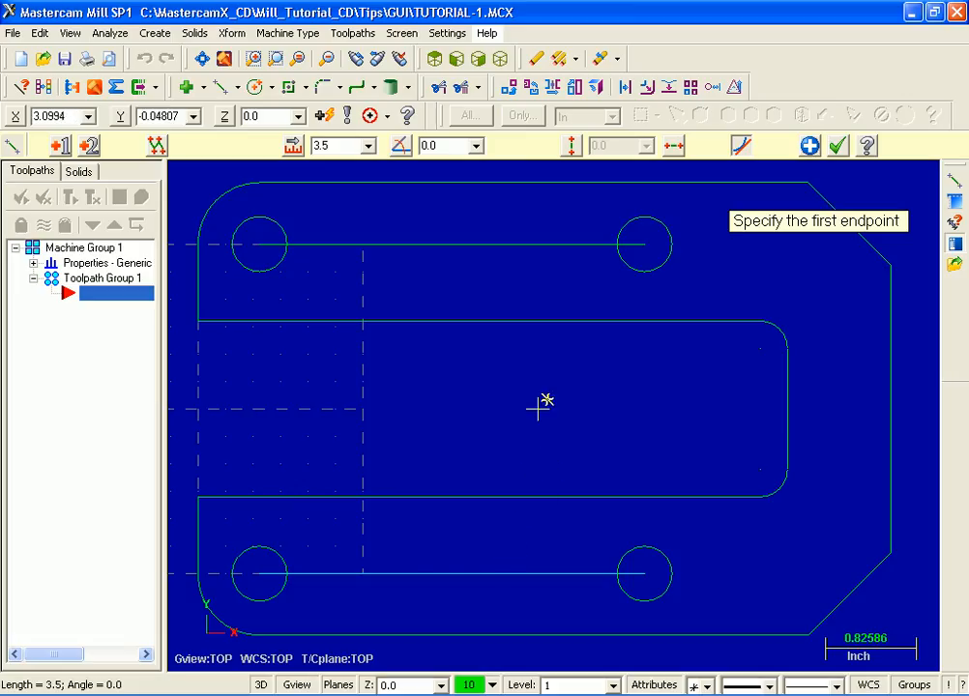
Read the help on the AutoCursor ribbon bar and its table of Visual Cues, and close the help
left_click(405, 117)
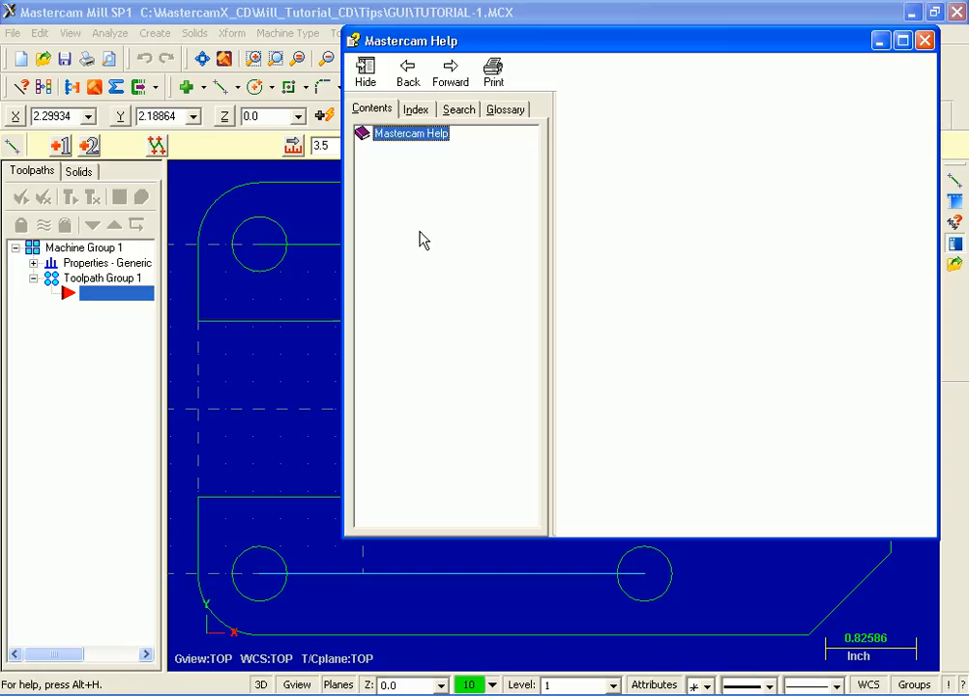
left_click(440, 333)
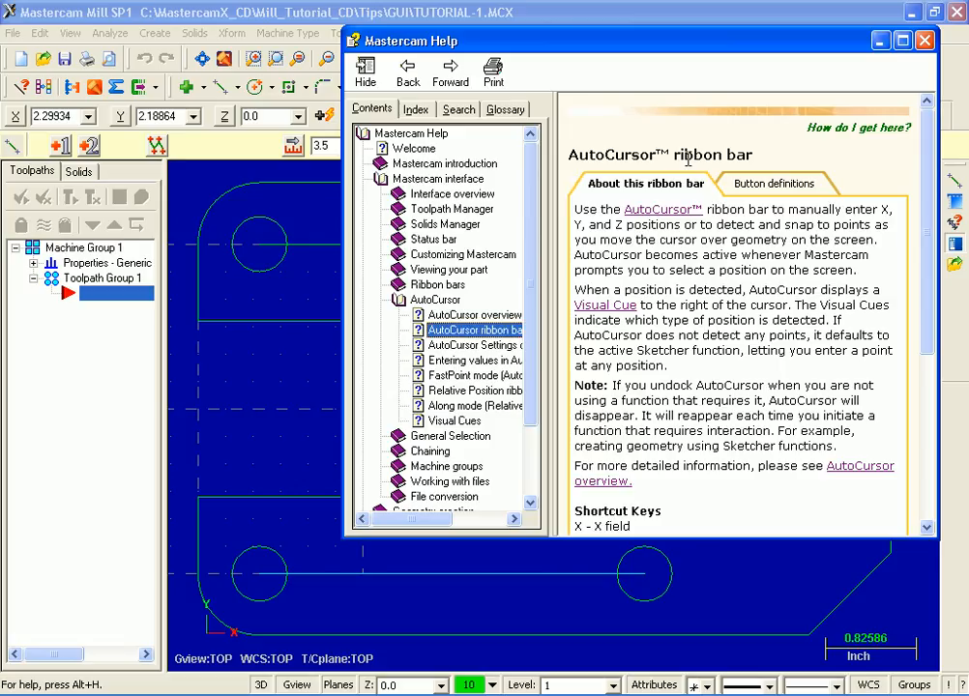
left_click(615, 309)
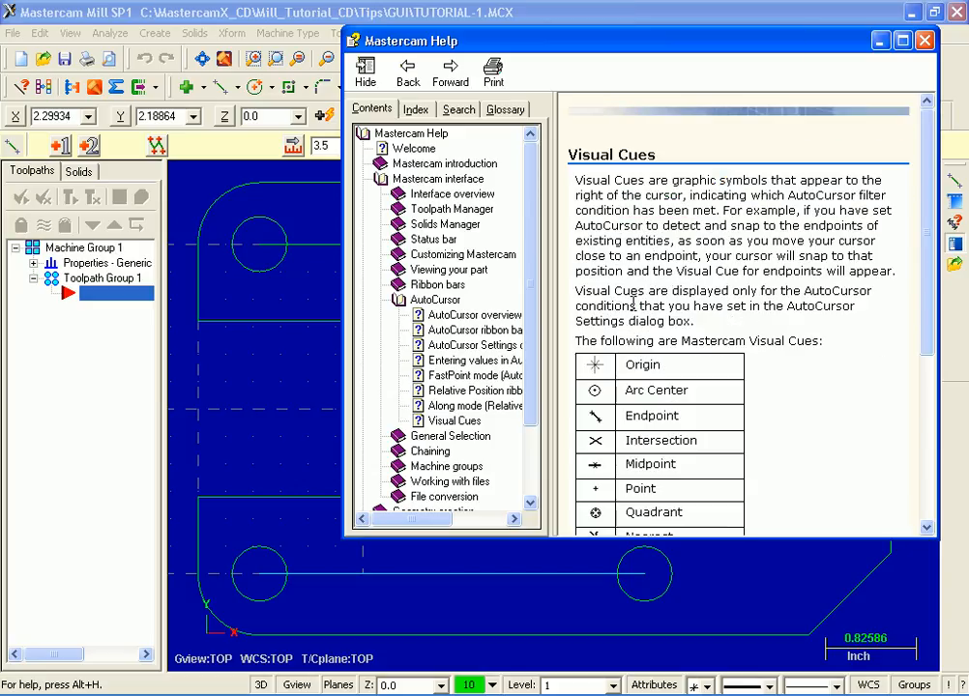
scroll(838, 234, "down", 3)
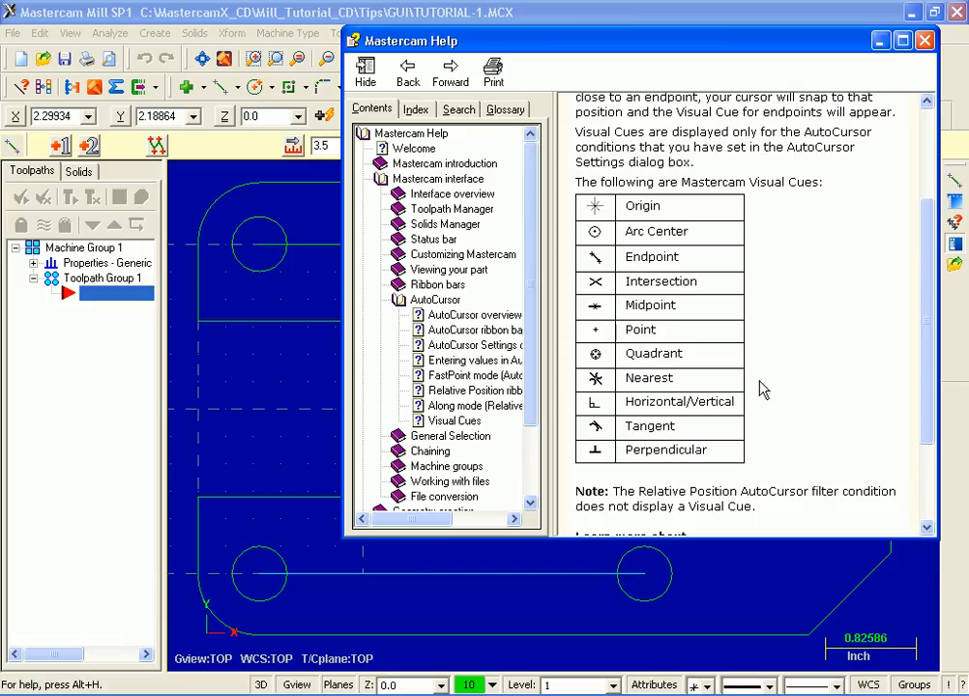
left_click(924, 40)
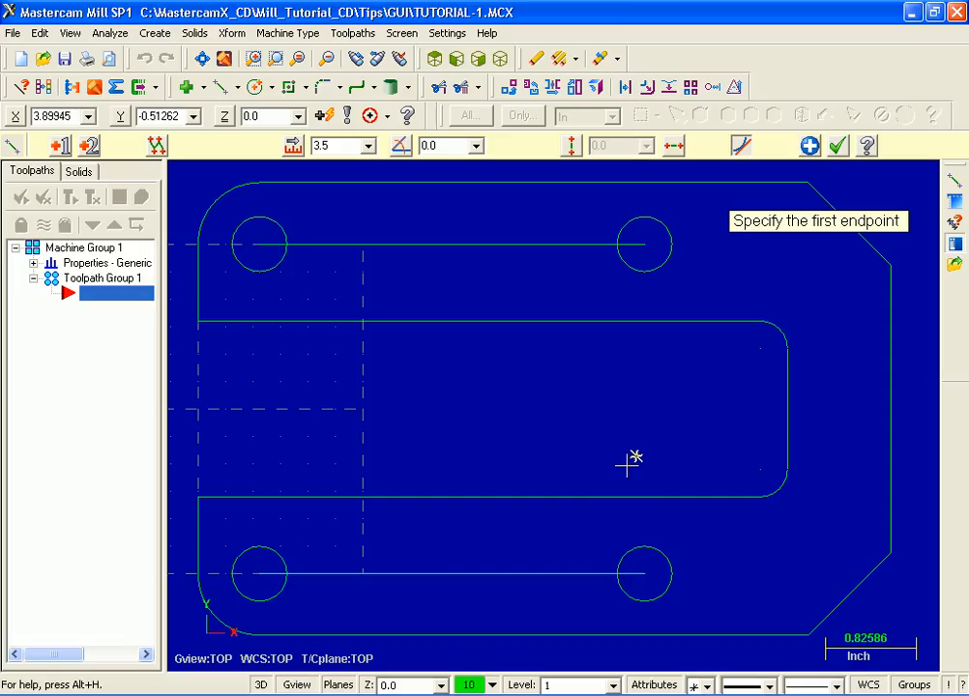
Accept the lower line to end line creation, and undock the General Selection bar so it floats over the middle of the part
left_click(839, 147)
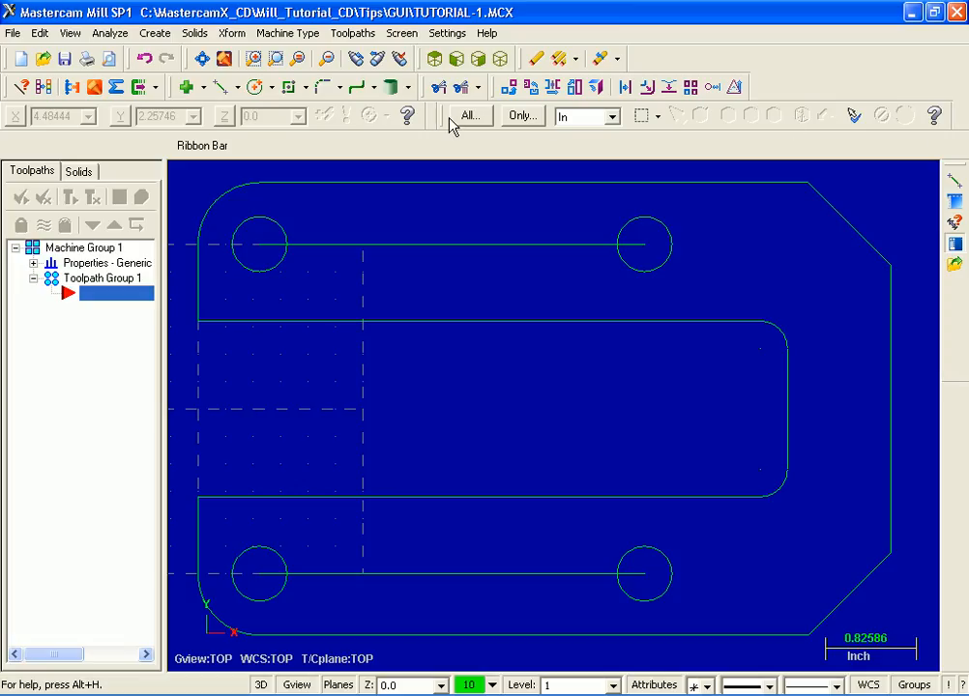
left_click_drag(446, 120, 279, 407)
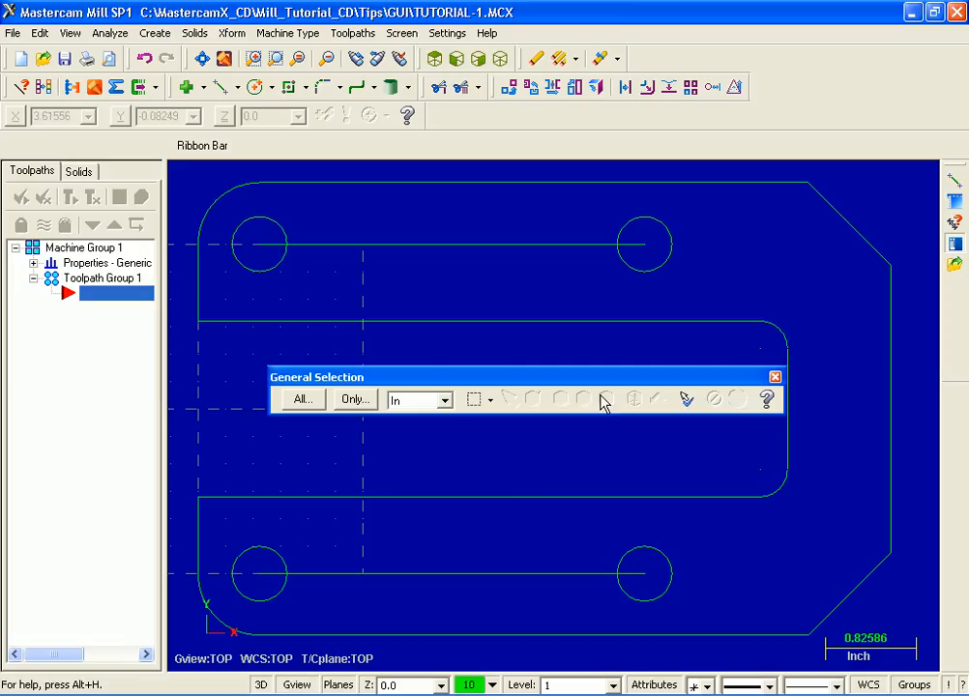
Select every arc in the part with the Select All entity mask limited to Arcs, and delete the selected arcs
left_click(315, 403)
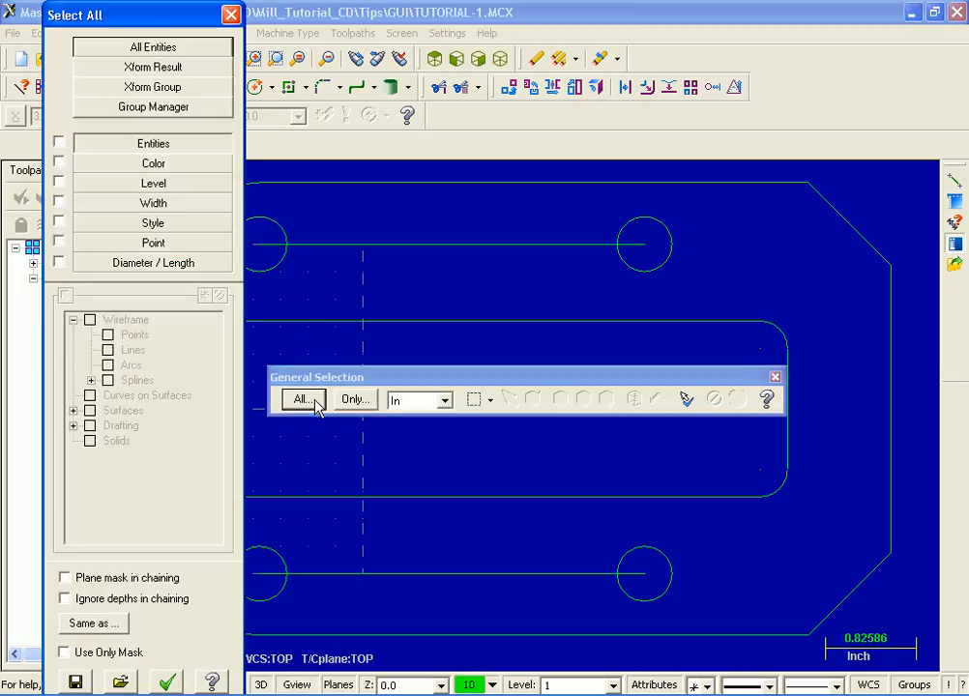
left_click(60, 142)
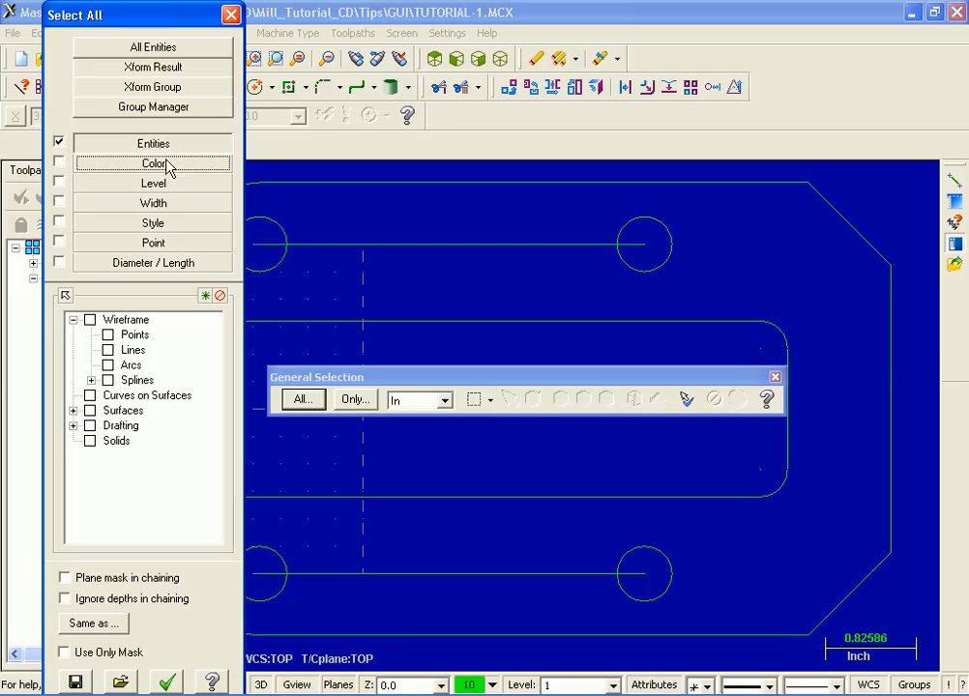
left_click(108, 366)
left_click(108, 365)
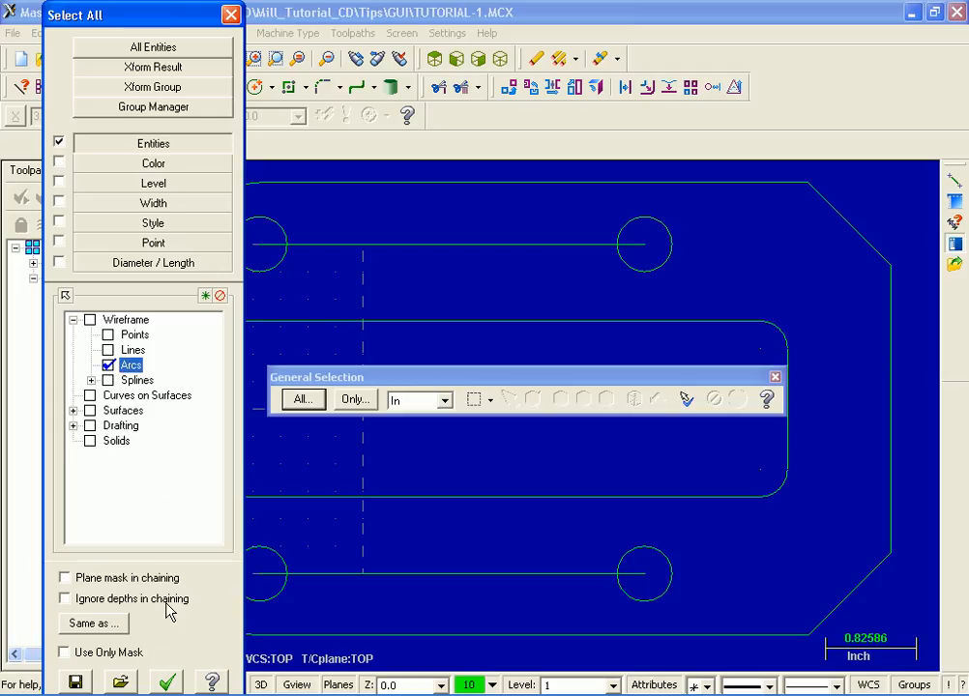
left_click(172, 684)
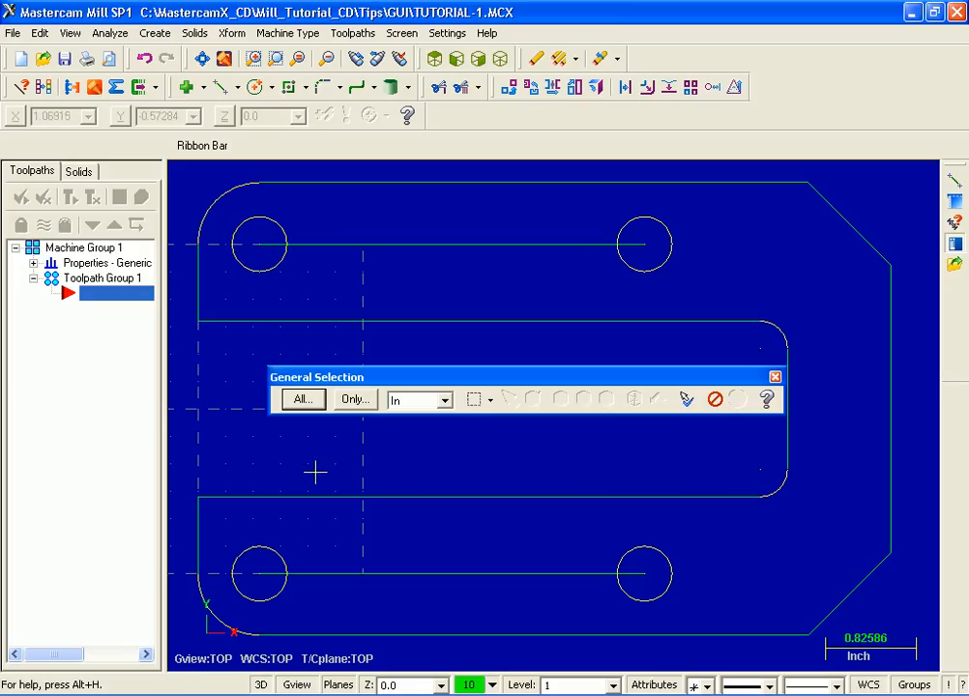
left_click(535, 61)
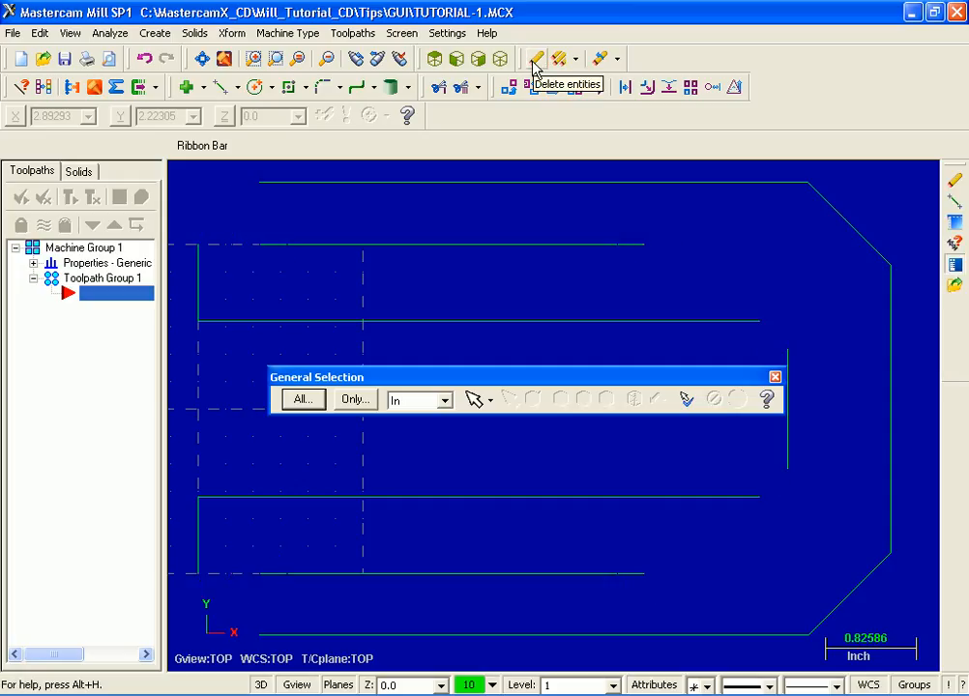
Undo the arc deletion, and dock the floating General Selection bar beside the AutoCursor bar
left_click(152, 63)
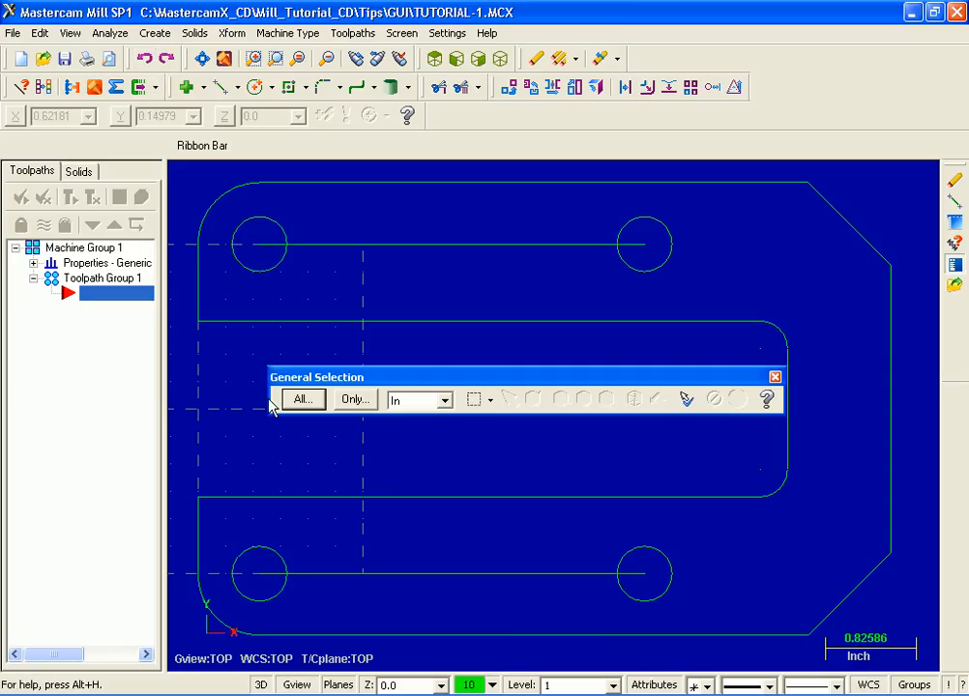
left_click_drag(270, 378, 447, 120)
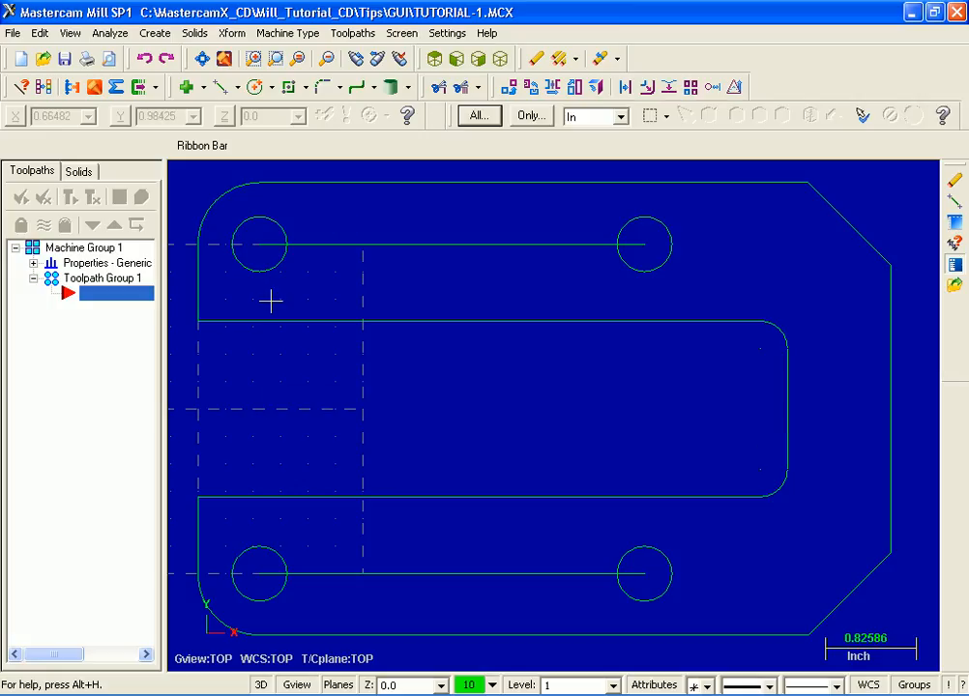
Delete the part's top edge line and upper-right chamfer line, and restore both with Undelete entity
left_click(539, 60)
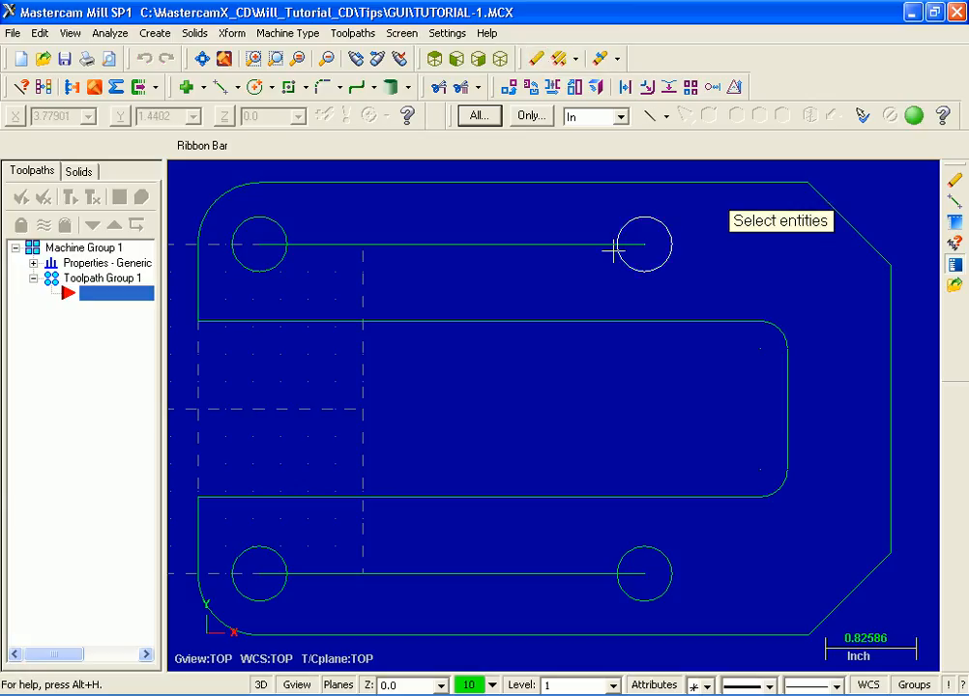
left_click(724, 182)
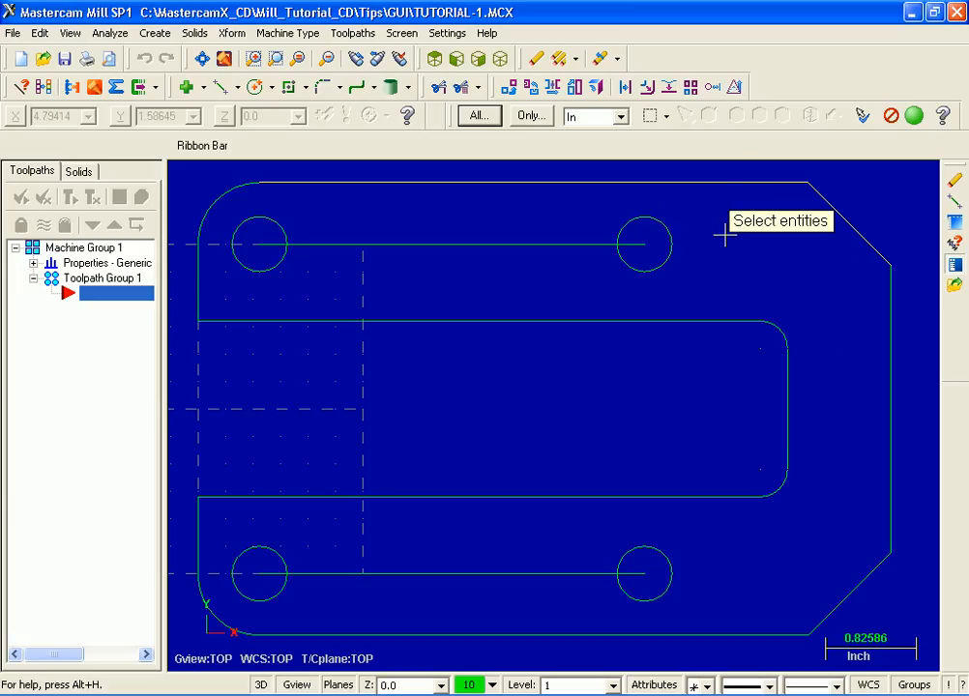
left_click(915, 116)
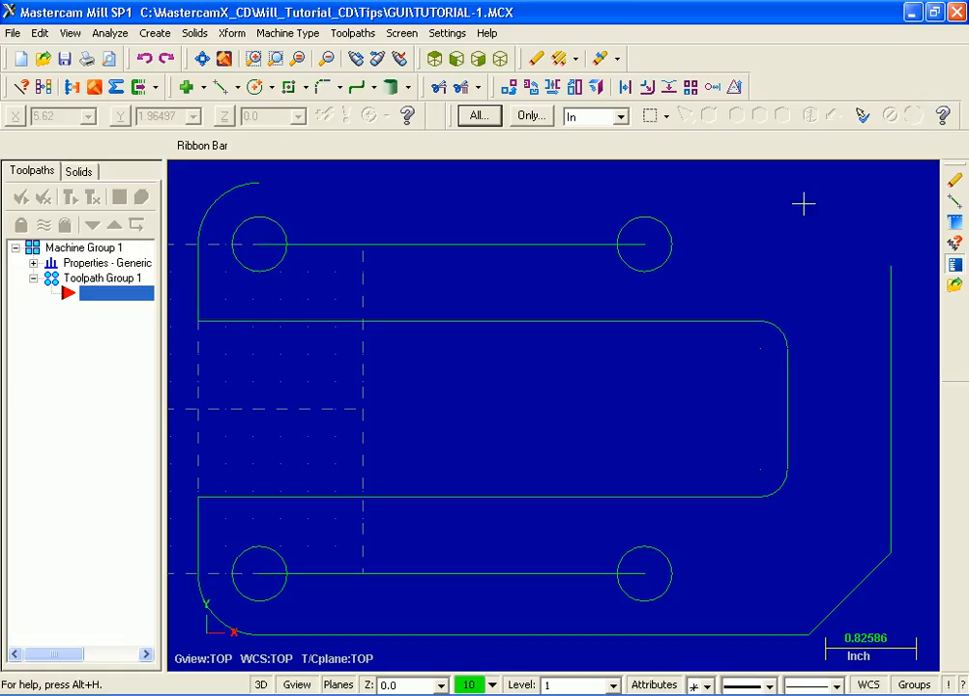
left_click(599, 61)
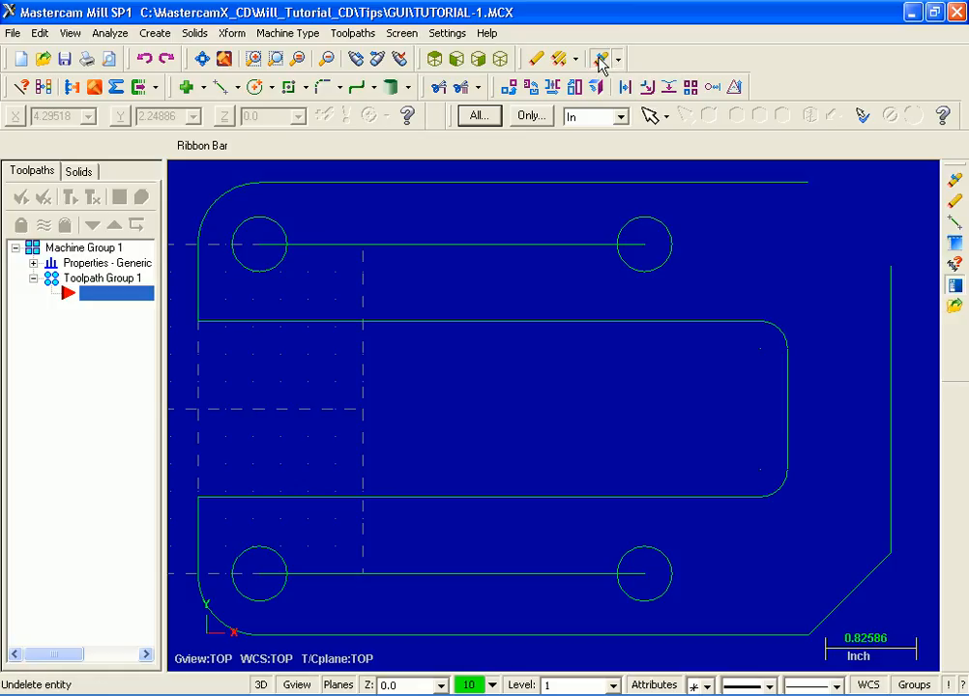
left_click(599, 61)
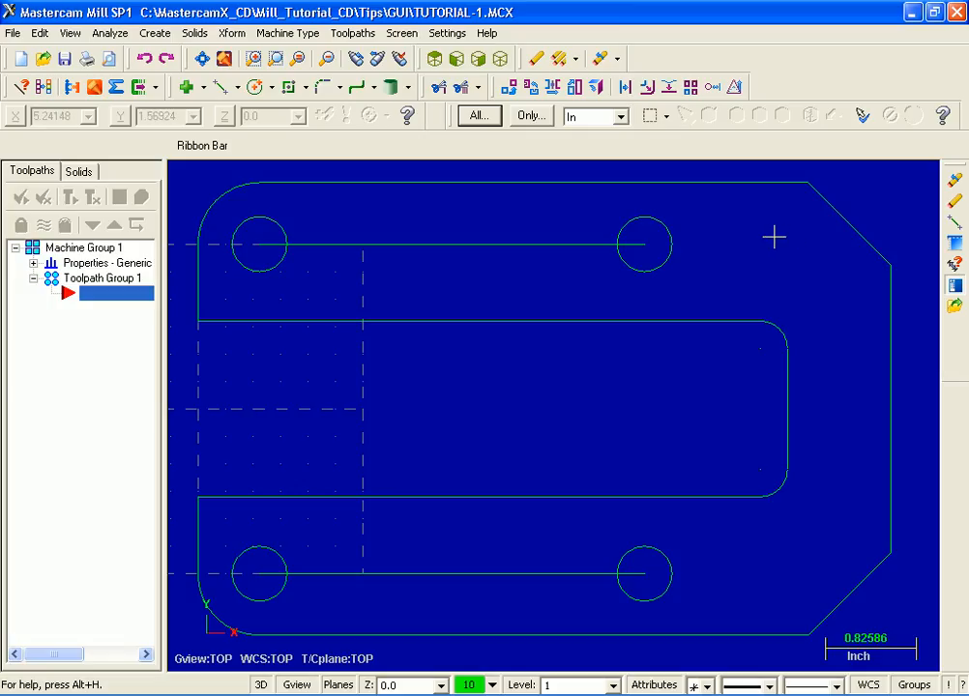
Delete the upper-left corner arc, circle and adjoining vertical line using a Window selection, and undo the deletion
left_click(539, 61)
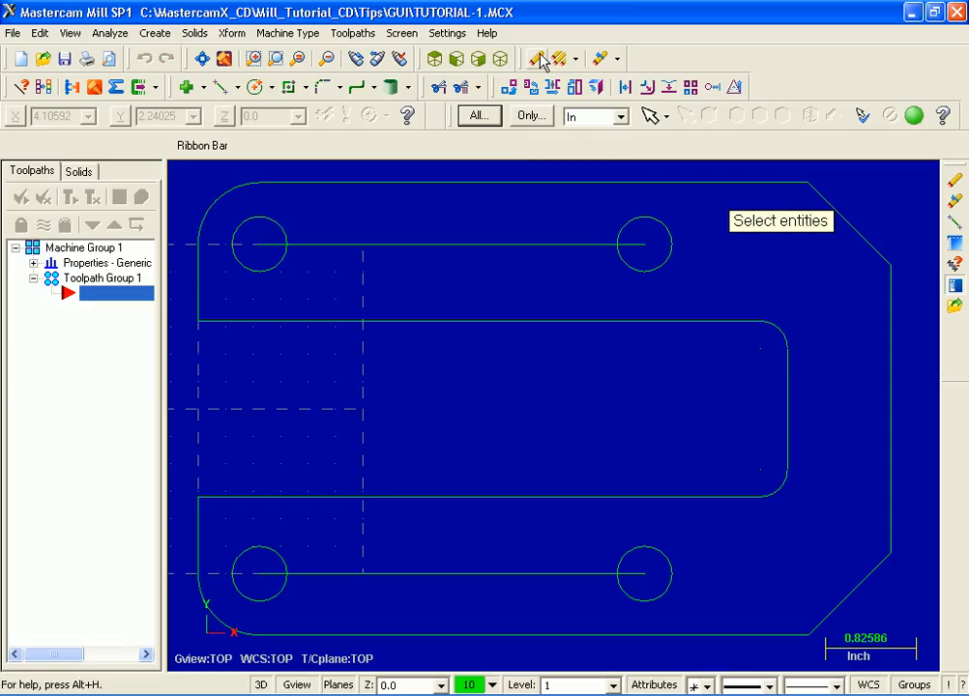
left_click(667, 117)
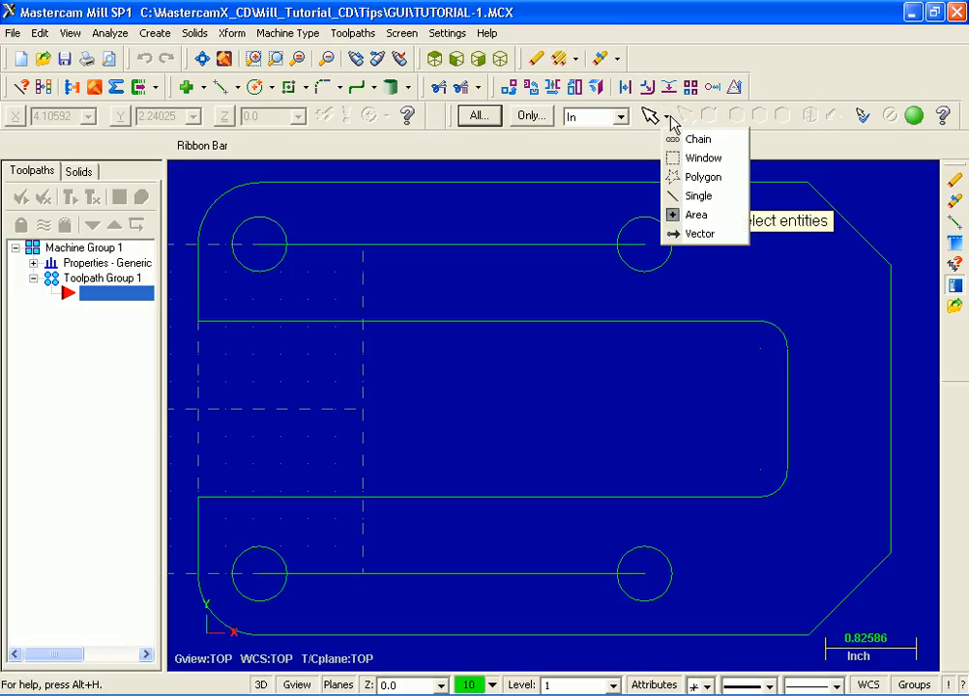
left_click(703, 160)
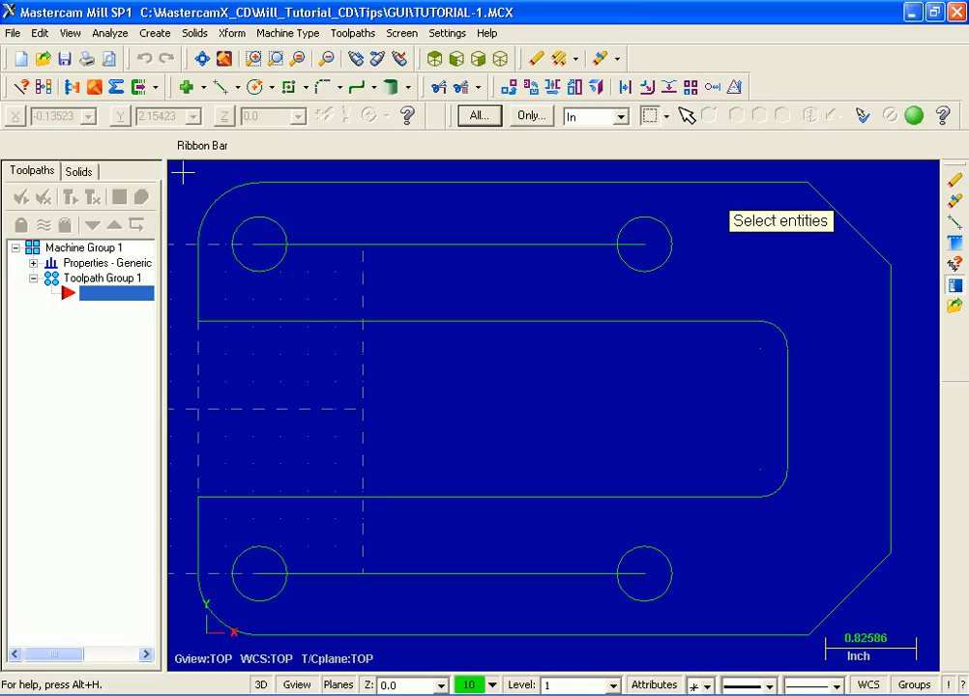
left_click_drag(184, 173, 395, 367)
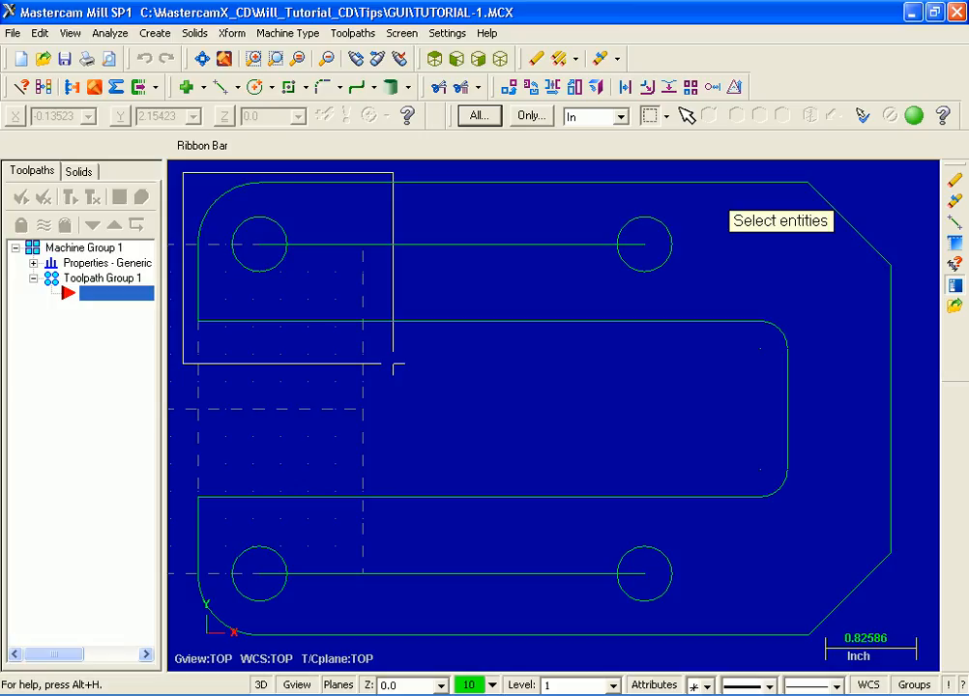
left_click_drag(393, 364, 393, 363)
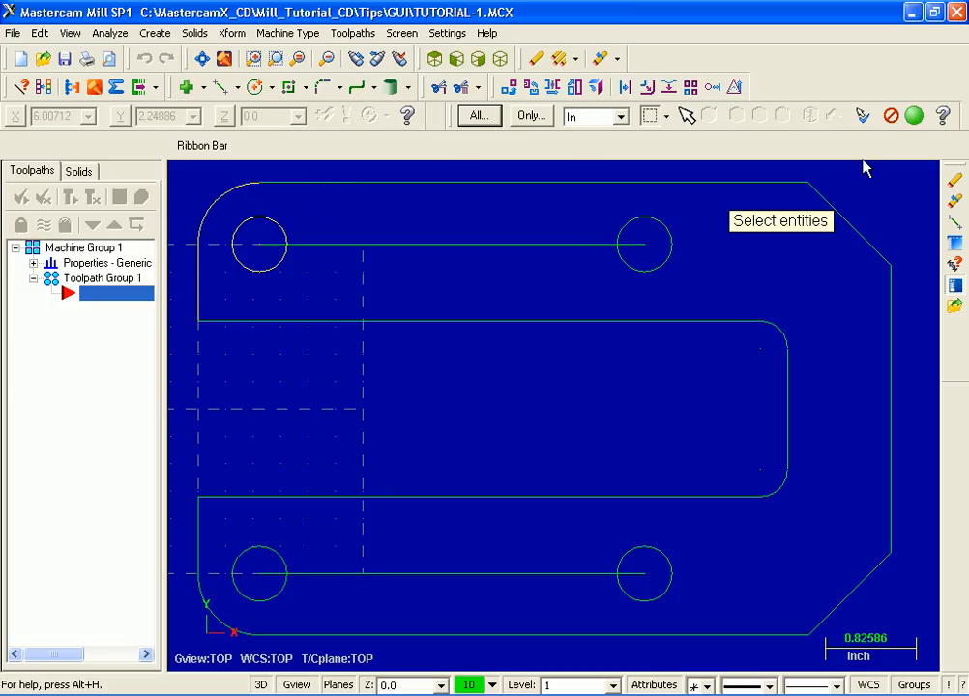
left_click(917, 116)
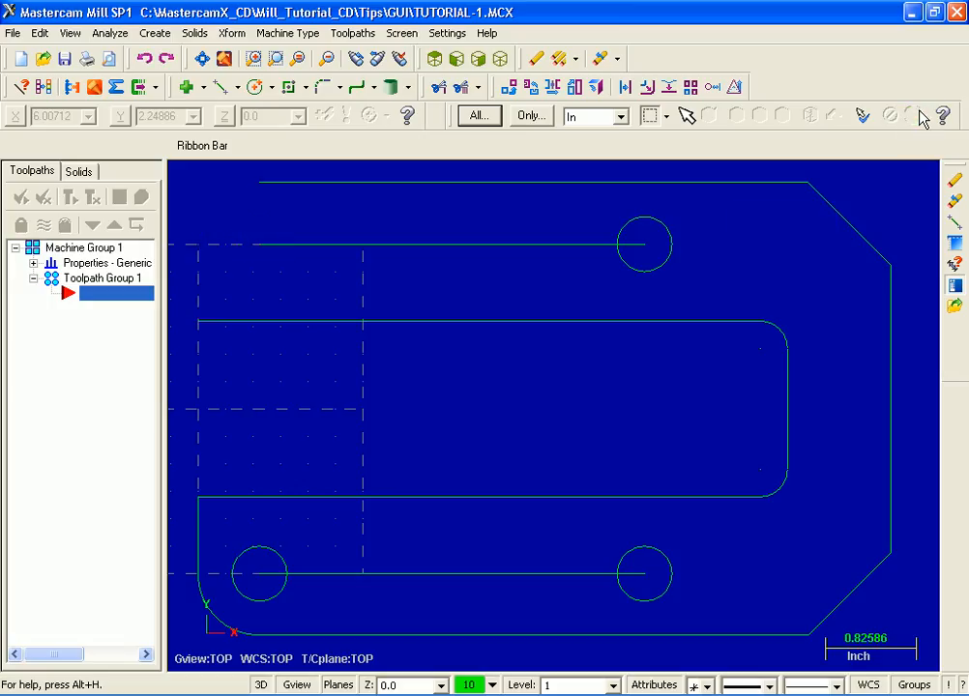
left_click(147, 62)
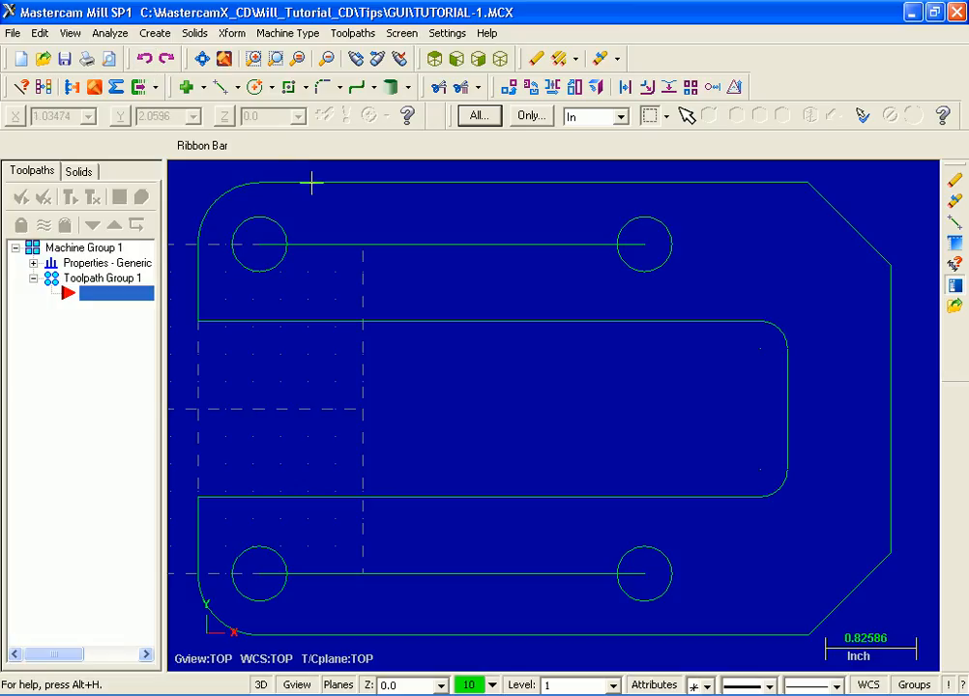
Delete the upper-right and lower-right circles using Single selection, and undo the deletion
left_click(538, 60)
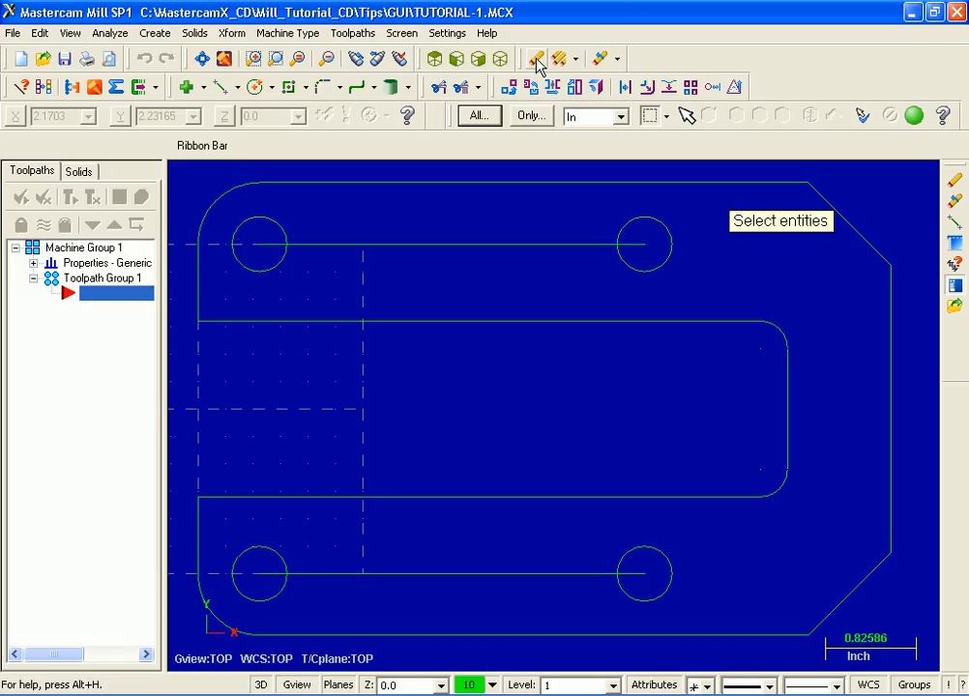
left_click(668, 119)
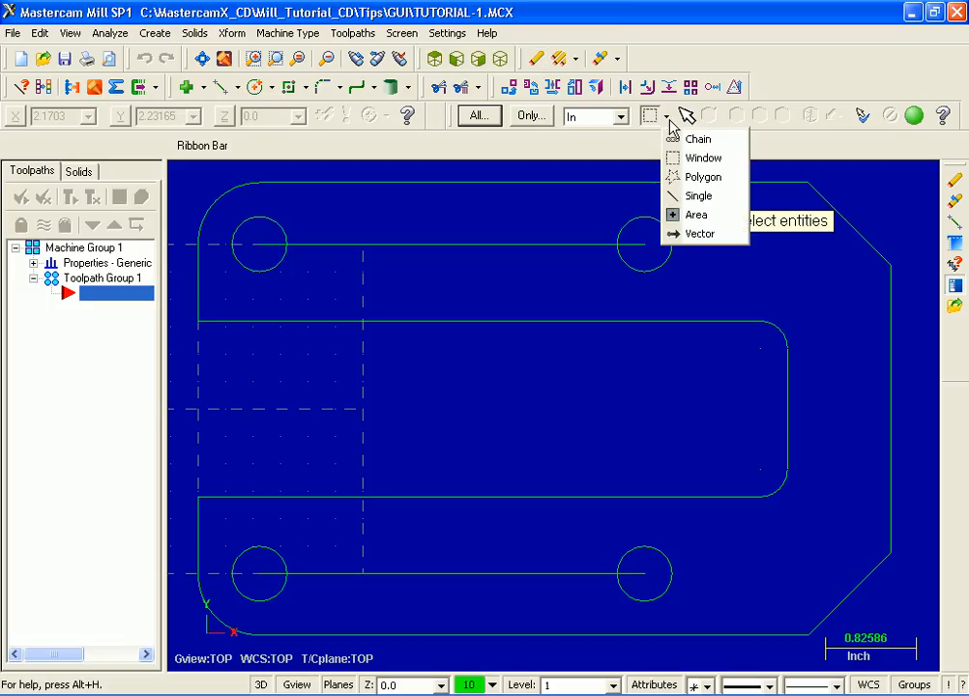
left_click(700, 196)
left_click(670, 226)
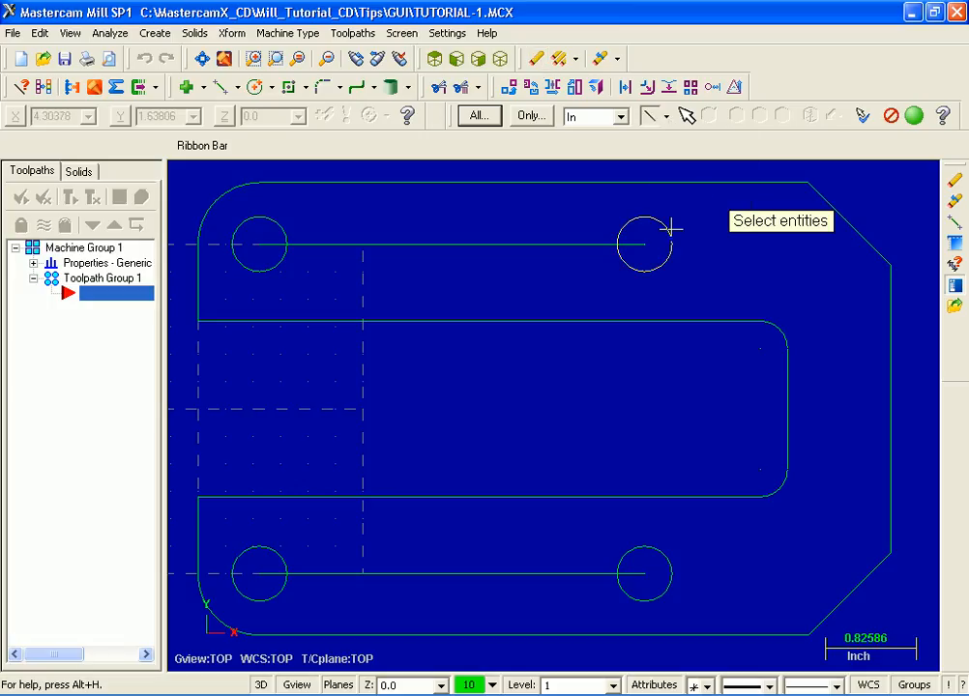
left_click(670, 547)
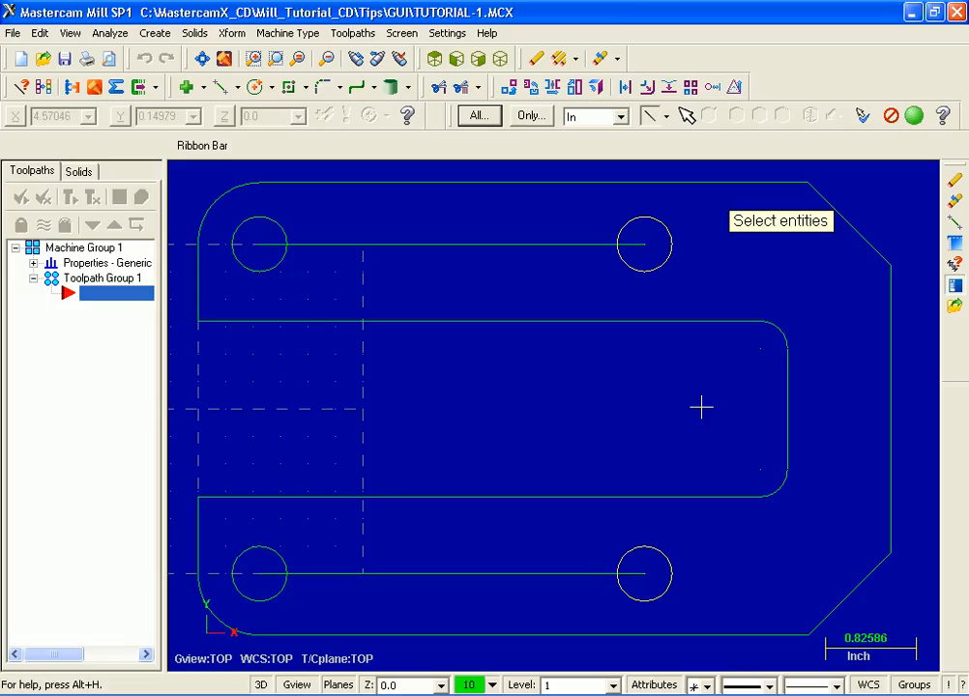
left_click(683, 576)
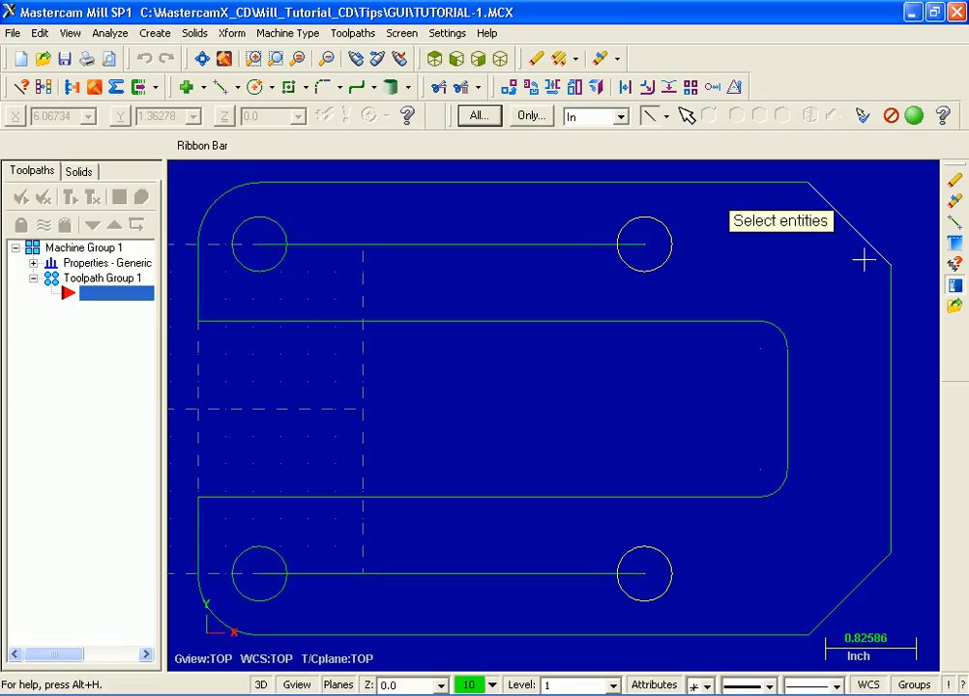
left_click(915, 123)
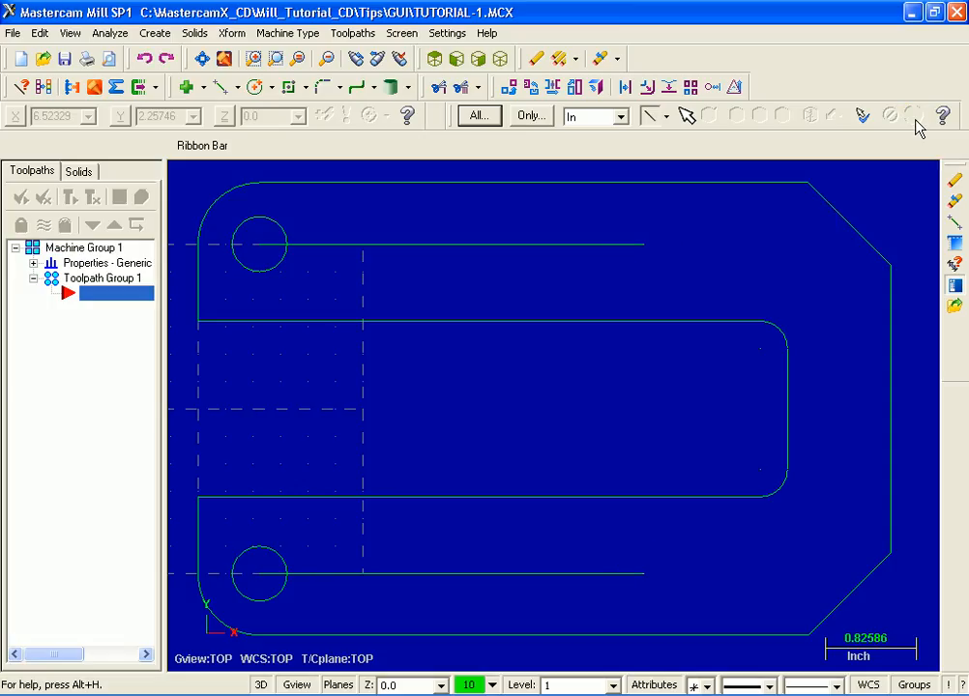
left_click(147, 61)
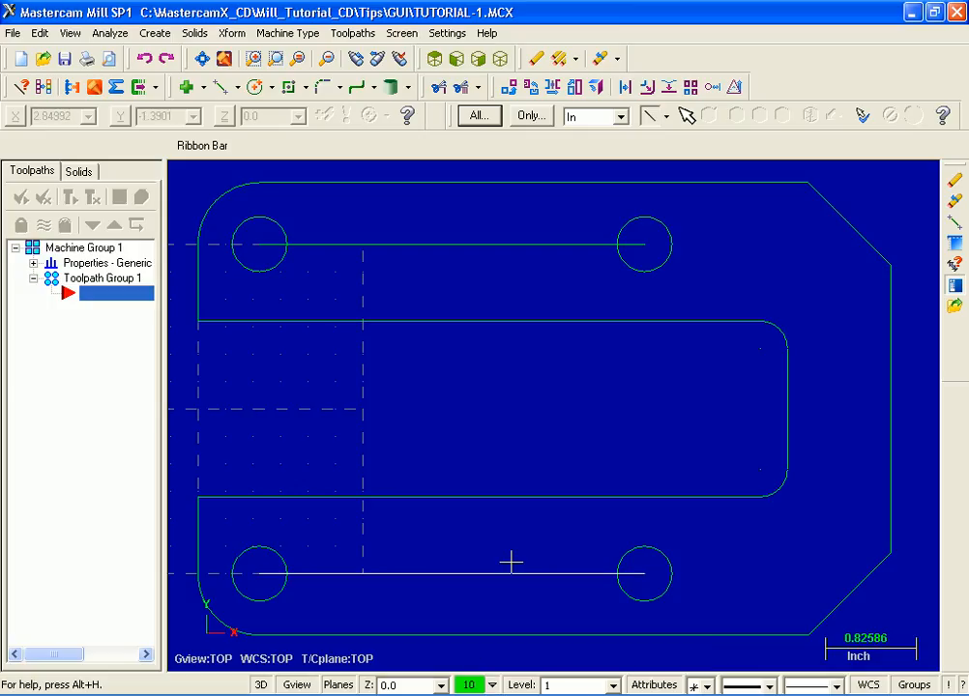
Set the current system colour to red, number 12
left_click(486, 686)
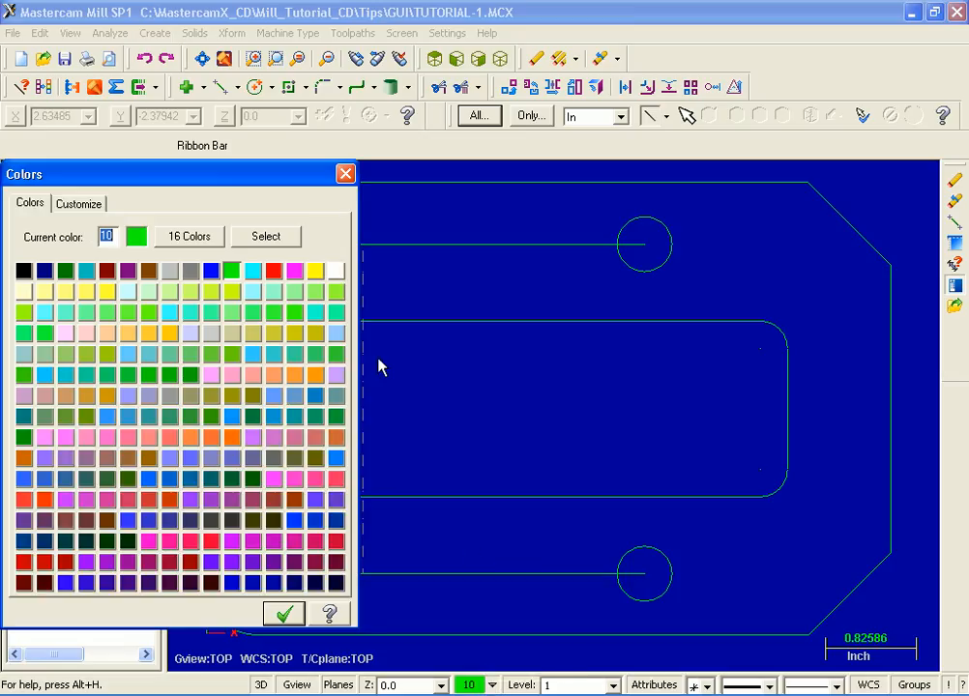
left_click(276, 273)
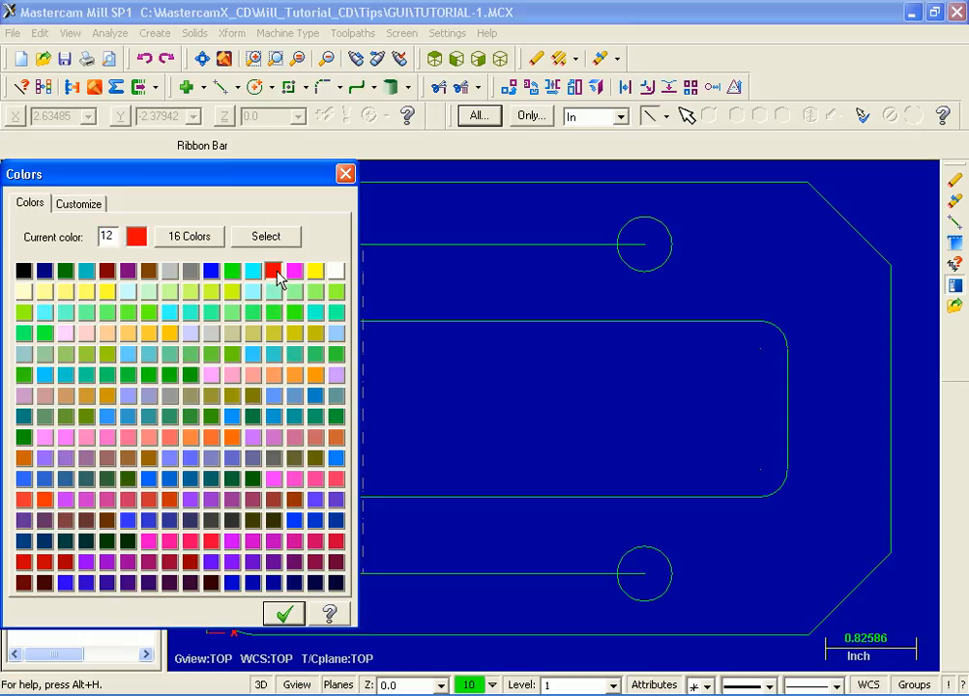
left_click(286, 616)
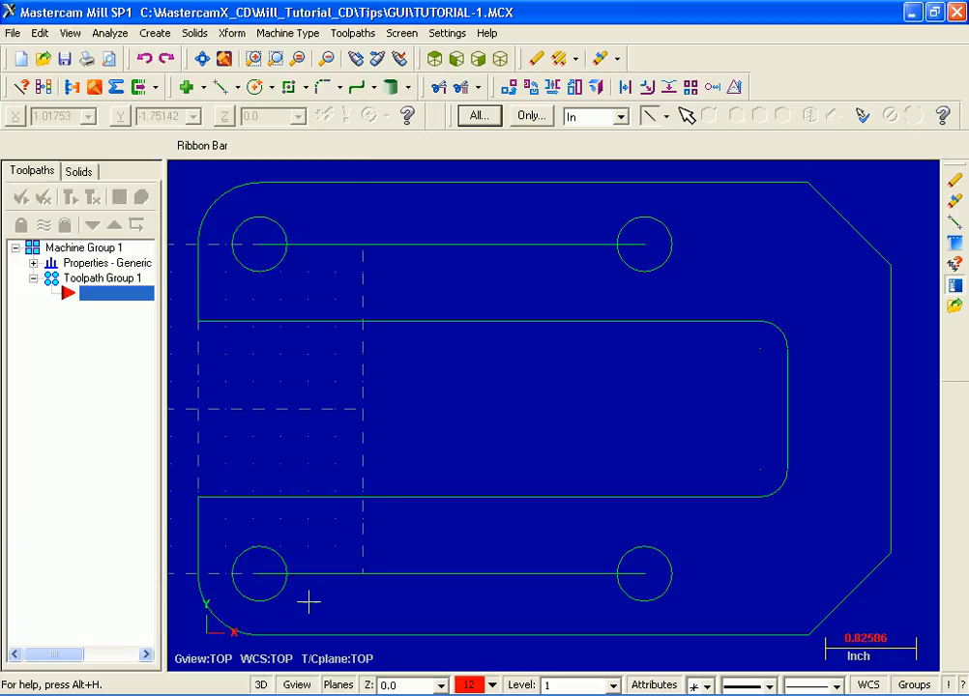